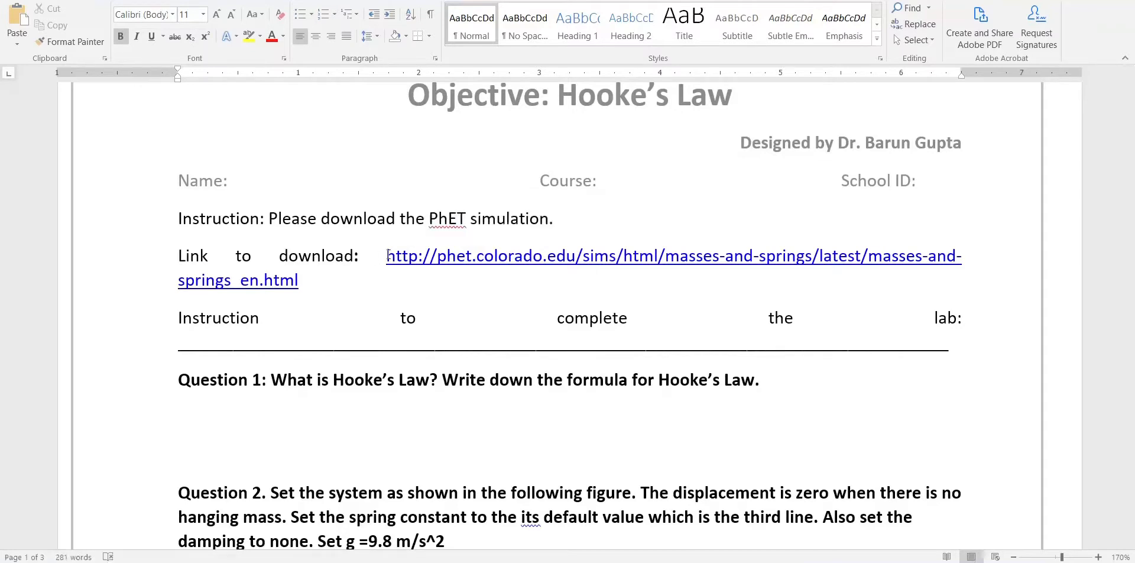
Review the simulation download link and the Question 1 wording about Hooke's Law in the worksheet
drag(387, 256, 381, 280)
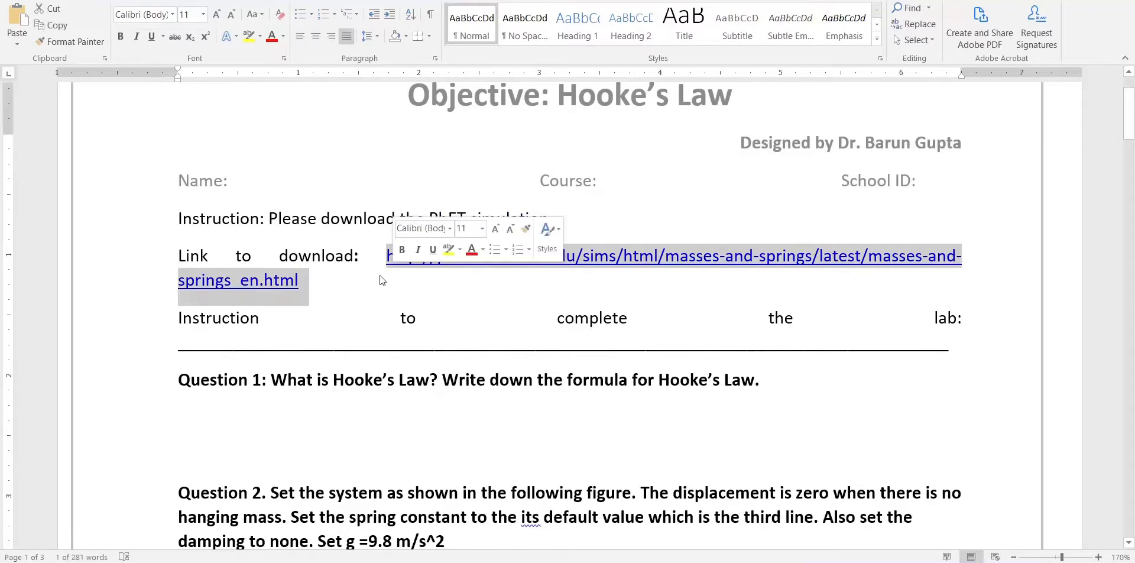
scroll(473, 343, down, 1)
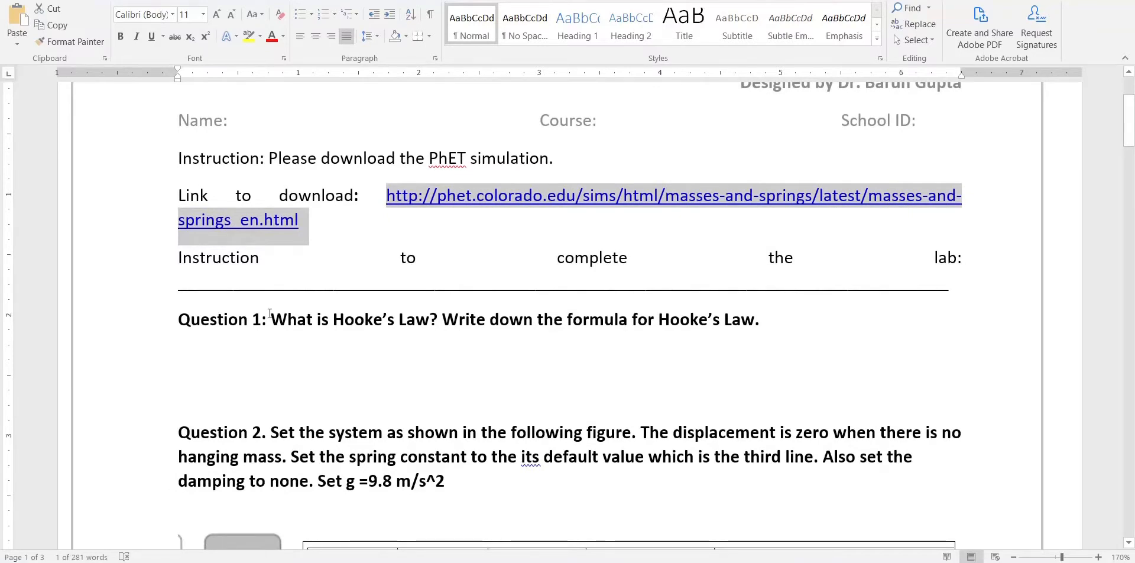
drag(269, 313, 433, 328)
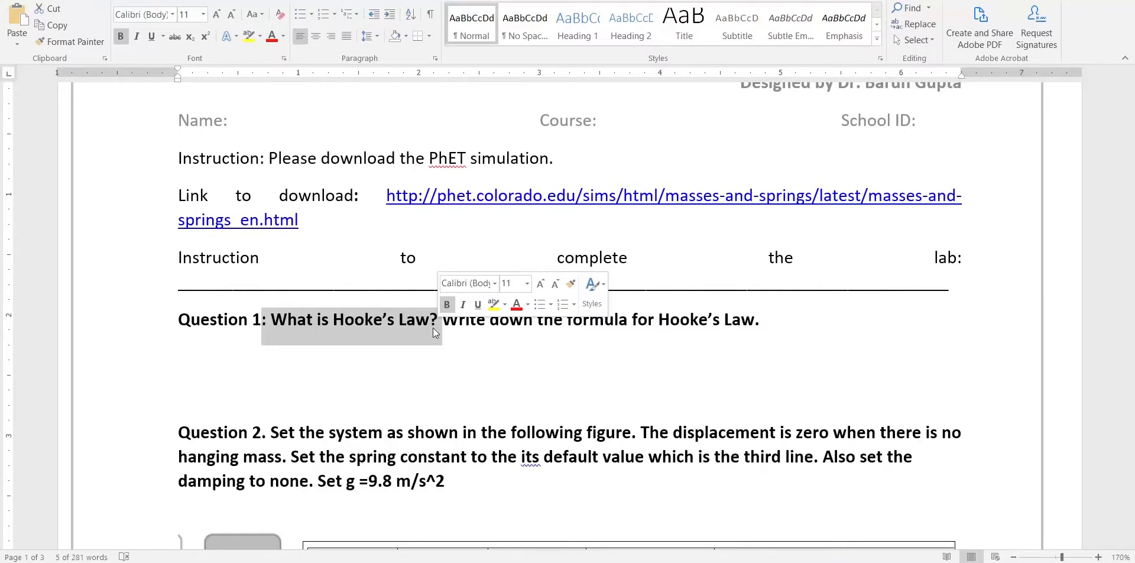
Clear the mass in kg, weight and both displacement values from the 100 gram row of the Question 2 table
scroll(489, 356, down, 4)
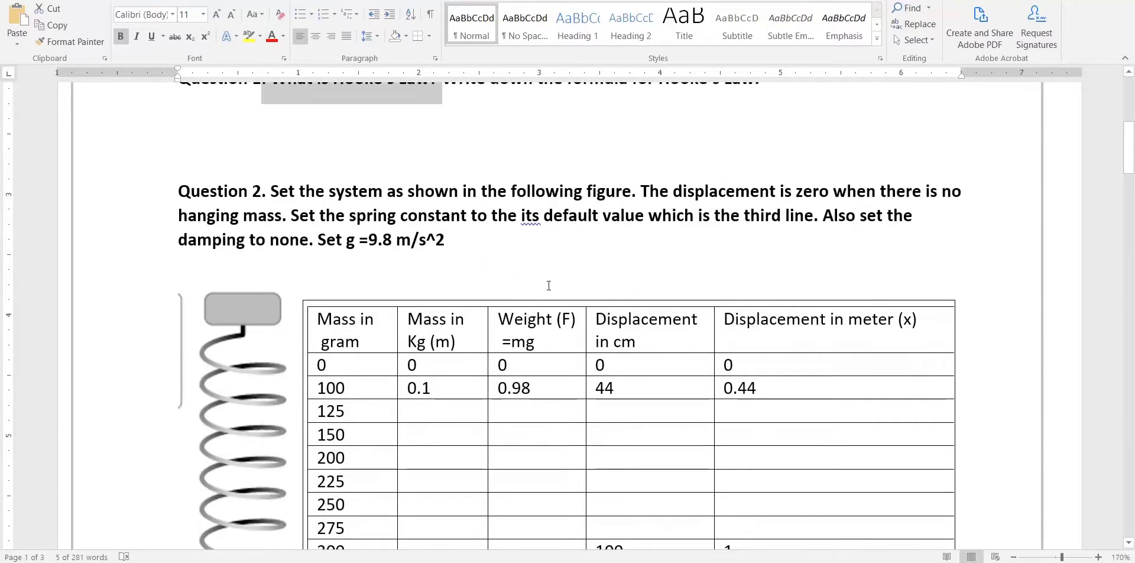
drag(531, 390, 449, 389)
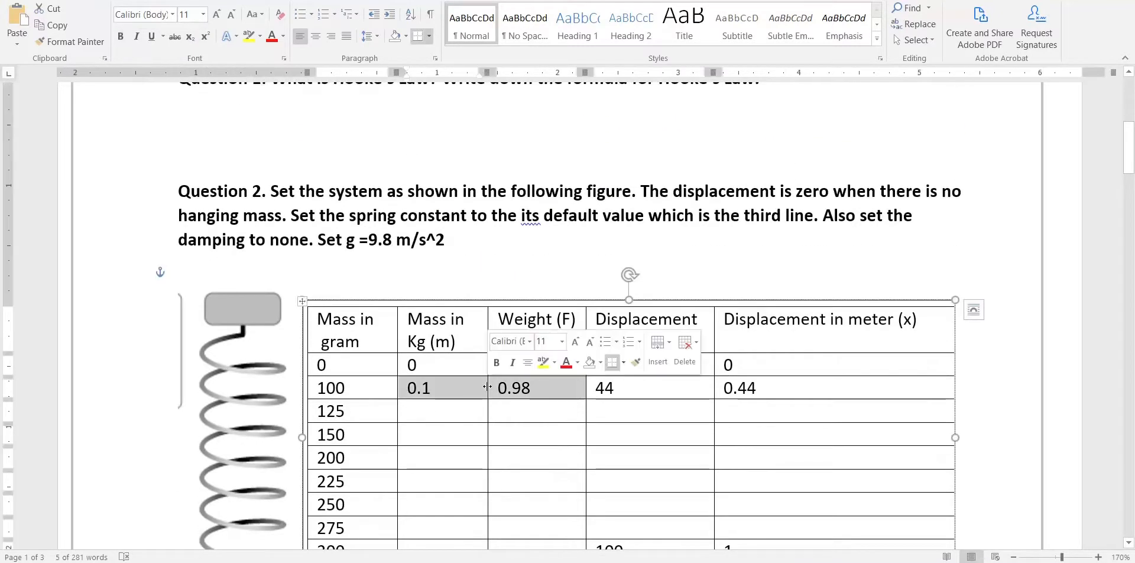
key(Delete)
drag(776, 387, 550, 392)
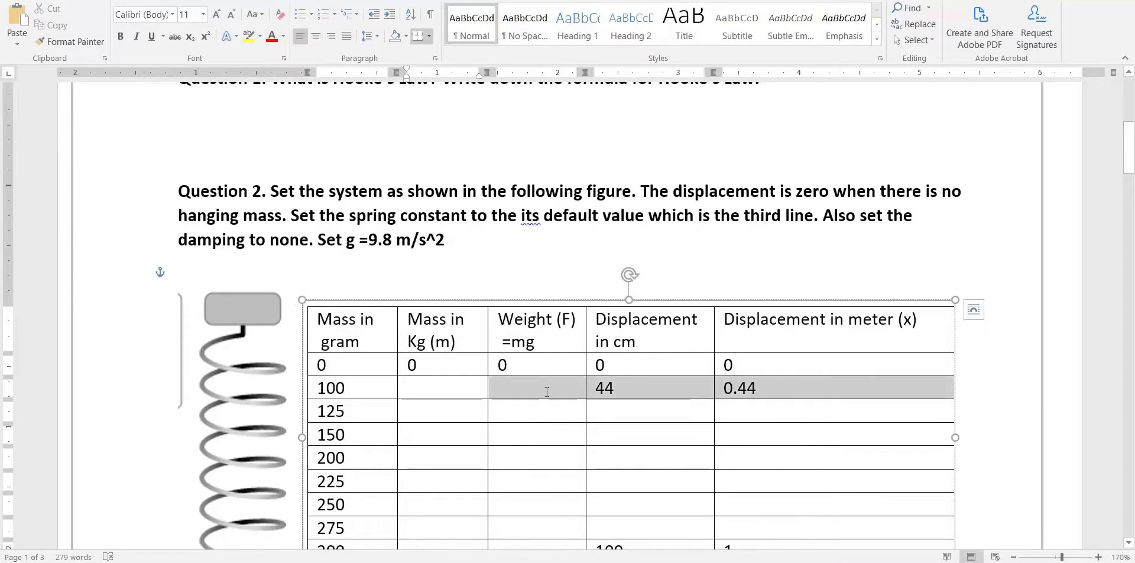
key(Delete)
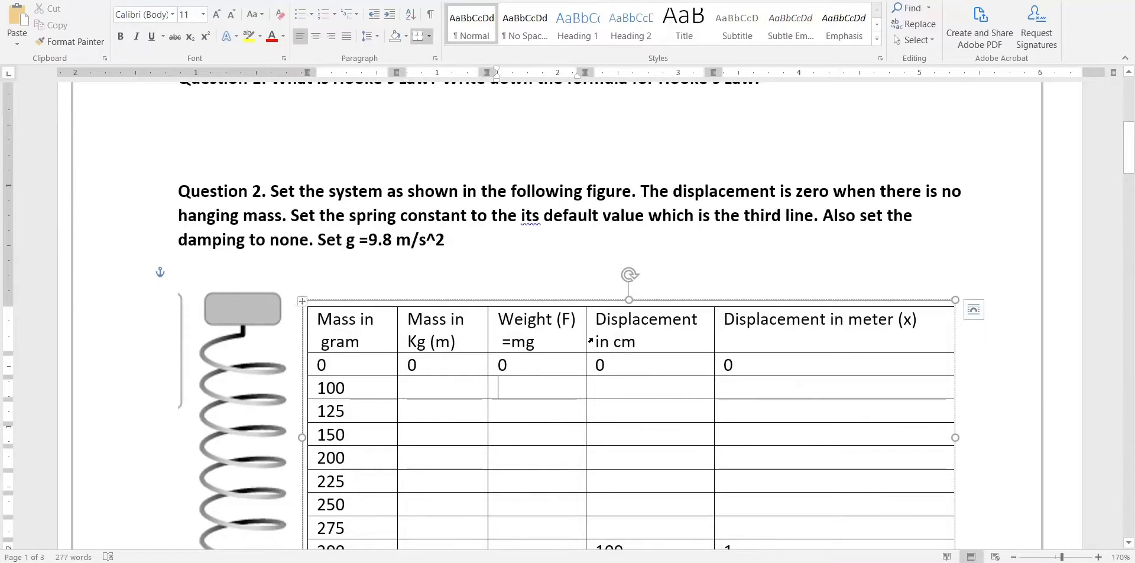
Correct "the its default value" to "its default value" in the Question 2 instructions
right_click(529, 216)
click(476, 231)
right_click(507, 216)
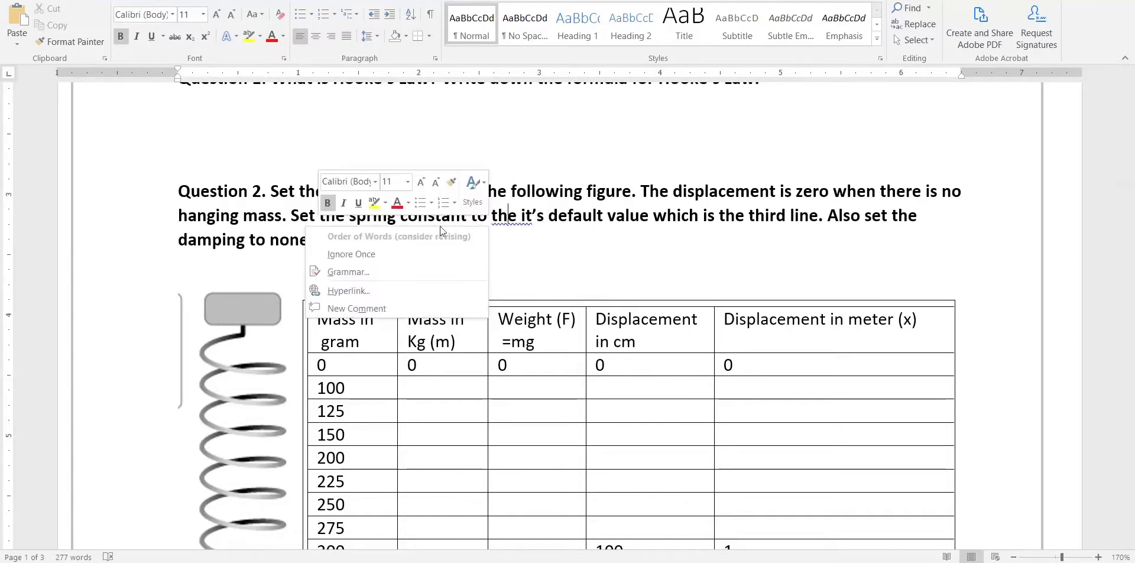
click(405, 249)
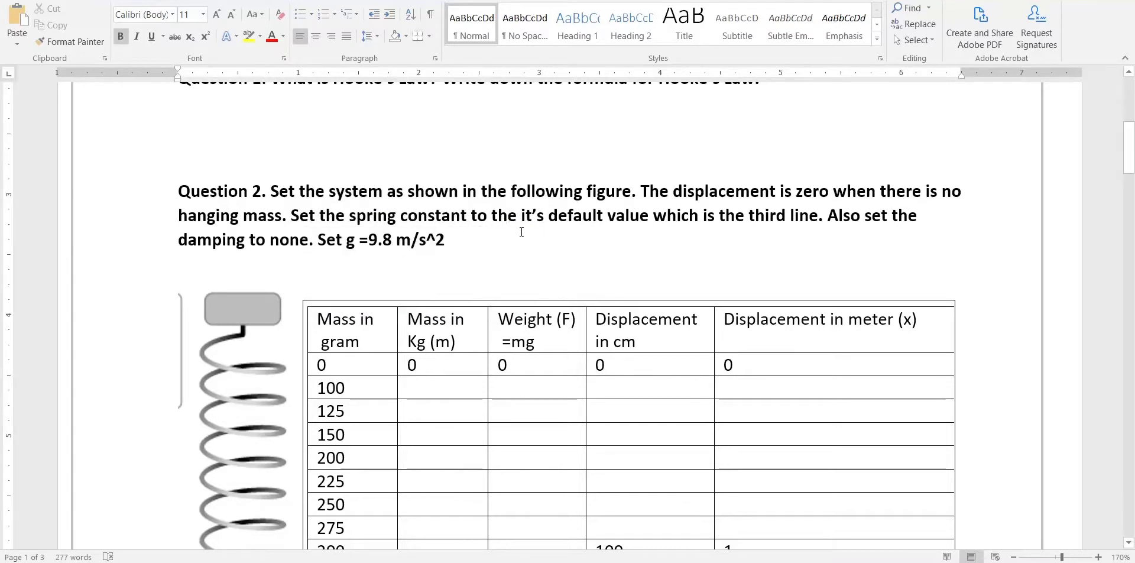
key(BackSpace)
key(BackSpace)
key(BackSpace)
key(BackSpace)
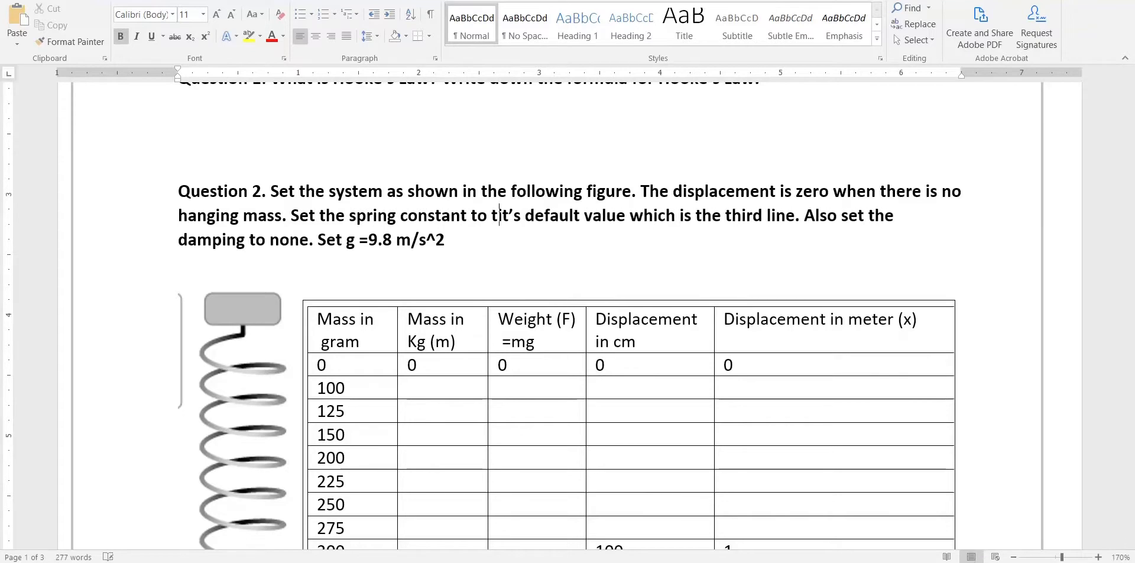
click(500, 252)
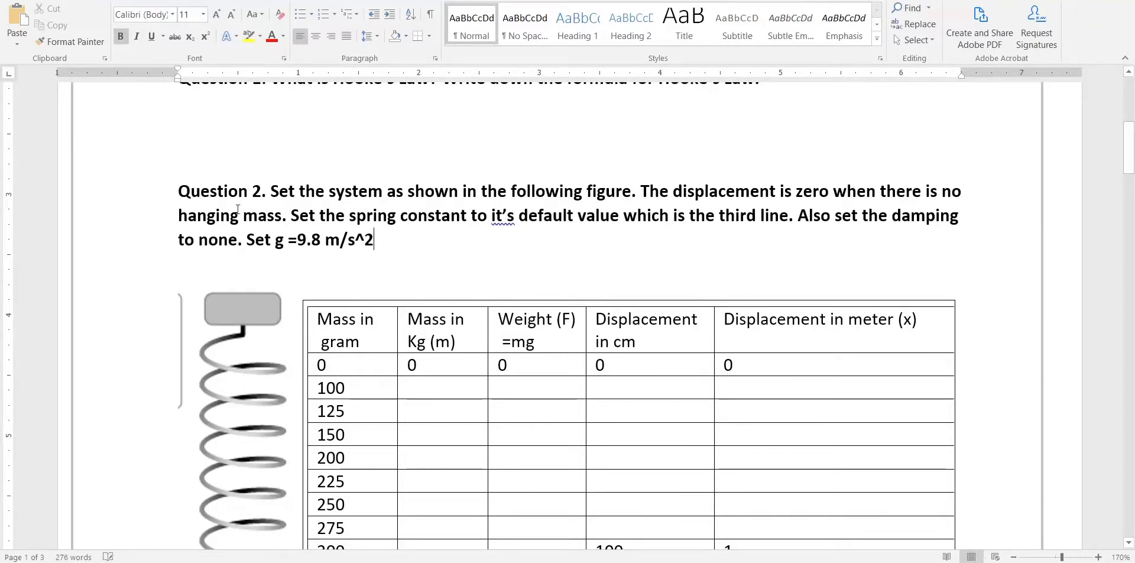
right_click(505, 220)
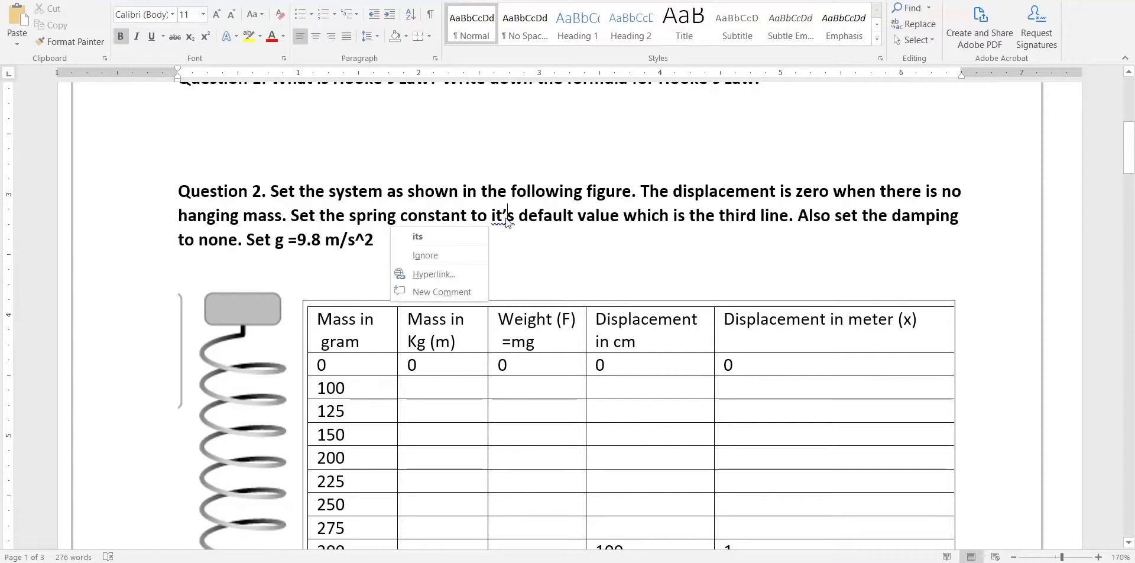
click(446, 237)
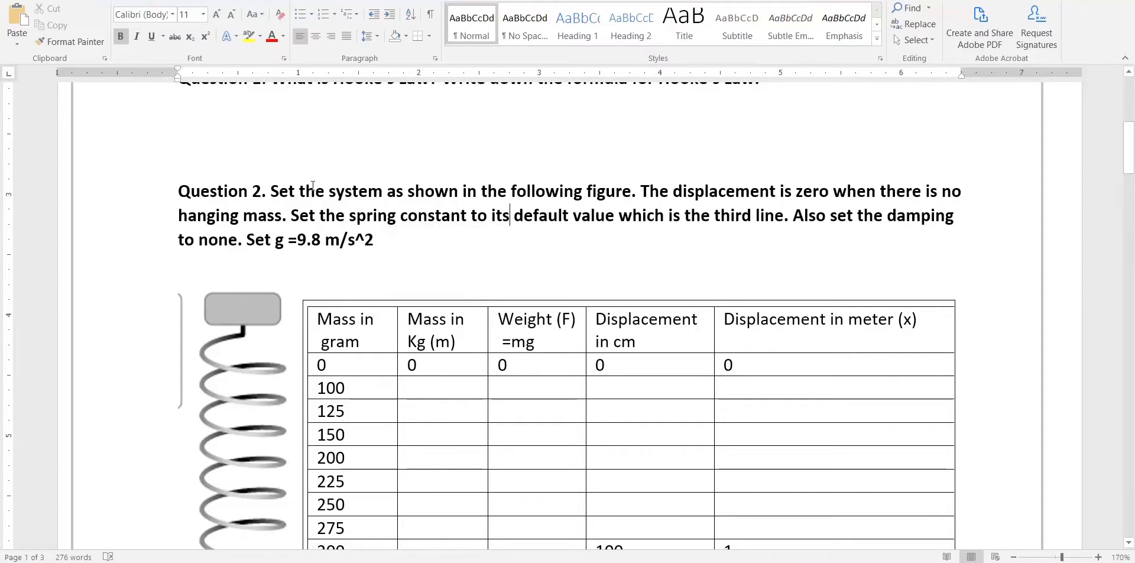
Review the Question 2 setup instructions, including the spring constant, damping and g settings
drag(285, 188, 553, 267)
scroll(562, 260, down, 1)
click(489, 183)
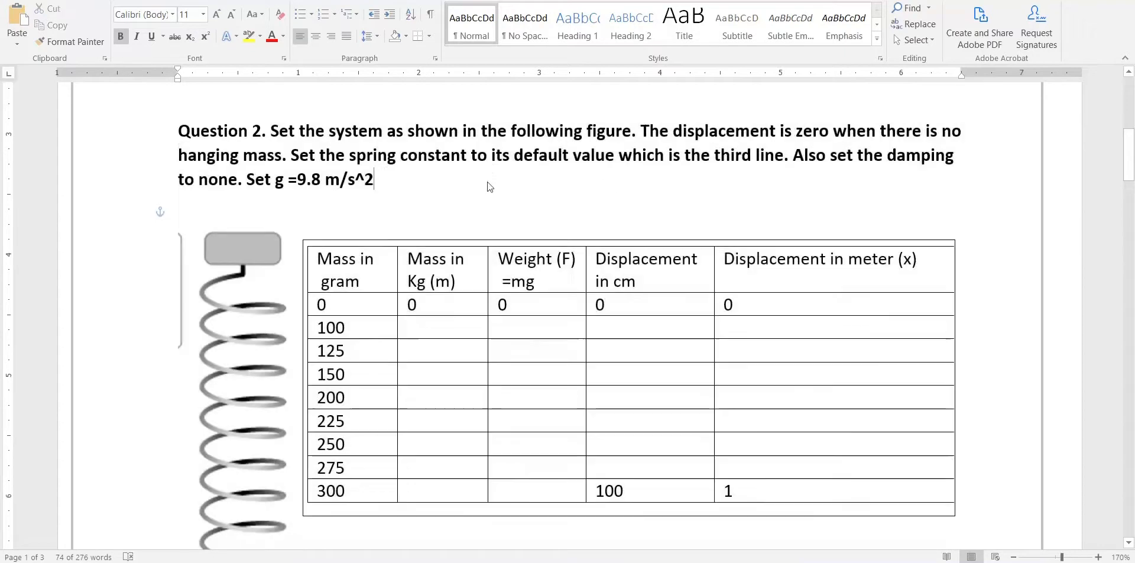
drag(291, 149, 555, 195)
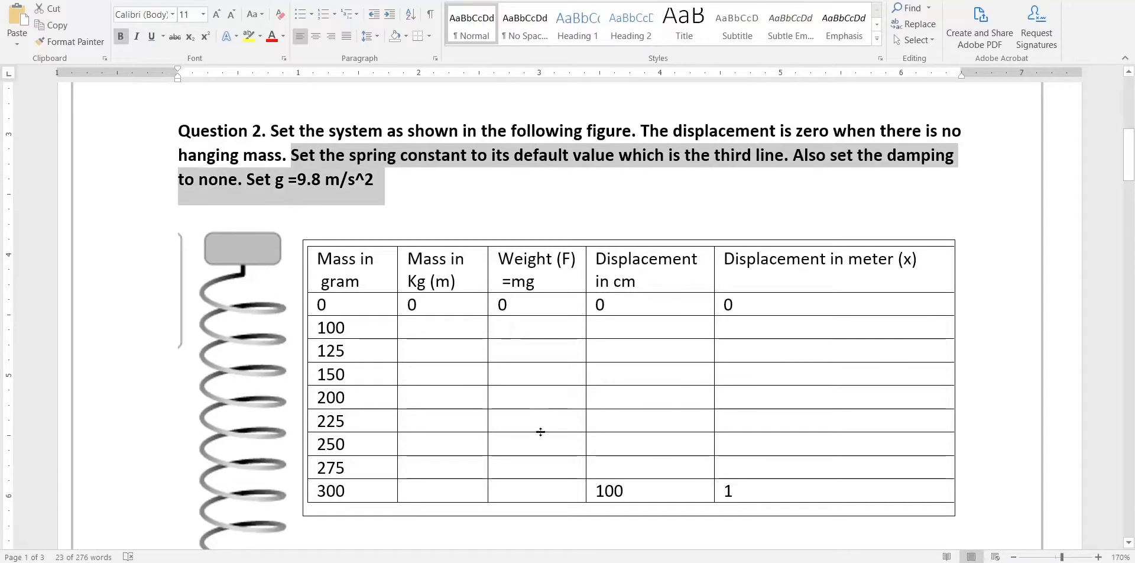
Switch to the PhET Masses and Springs simulation in the browser and open its Lab screen from the home screen
click(519, 561)
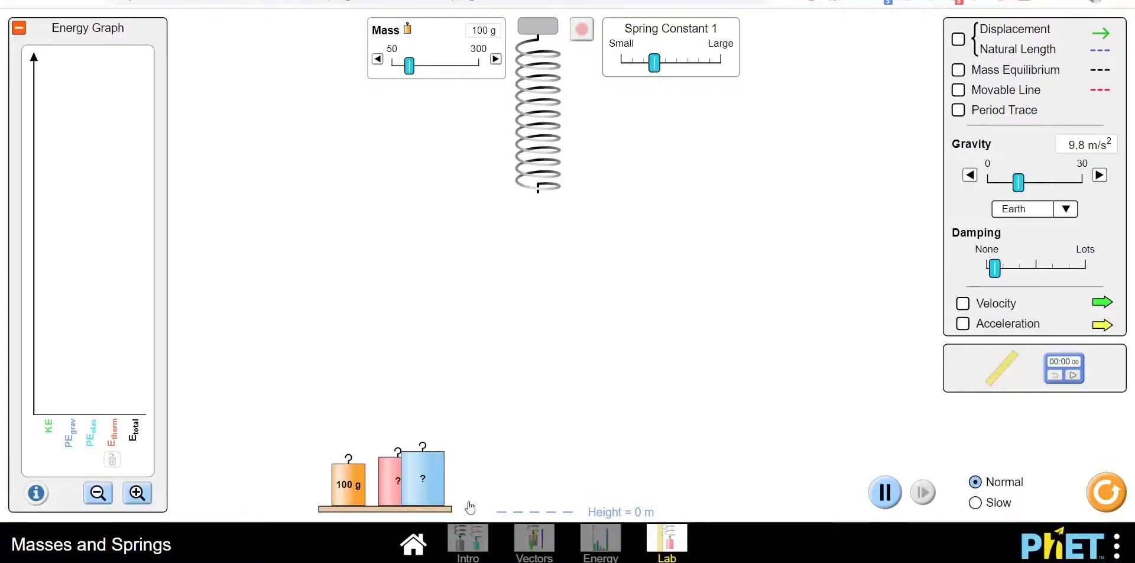
click(16, 1)
click(506, 150)
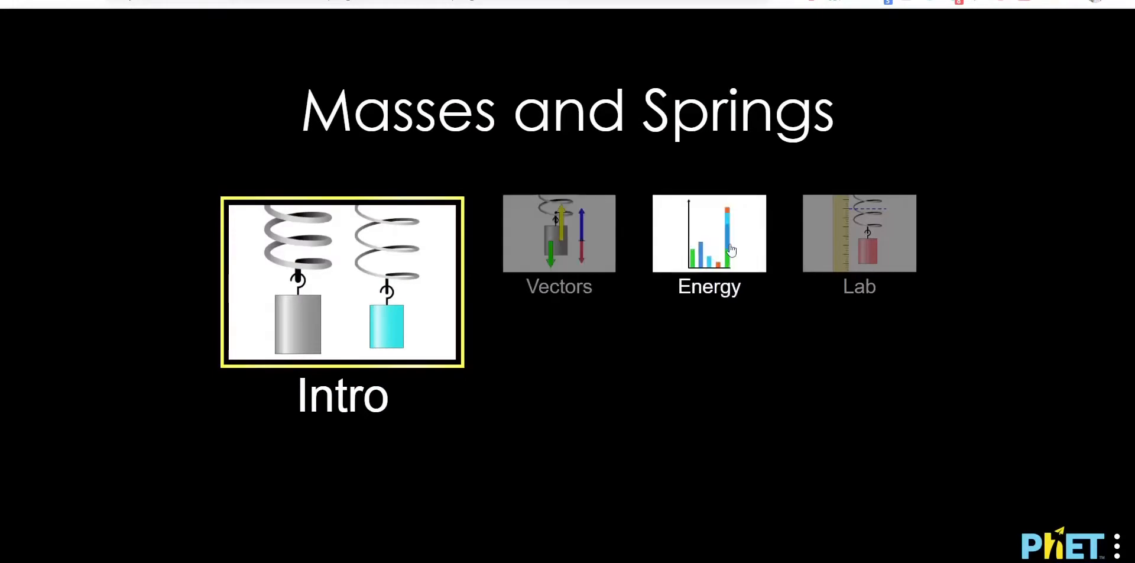
click(872, 252)
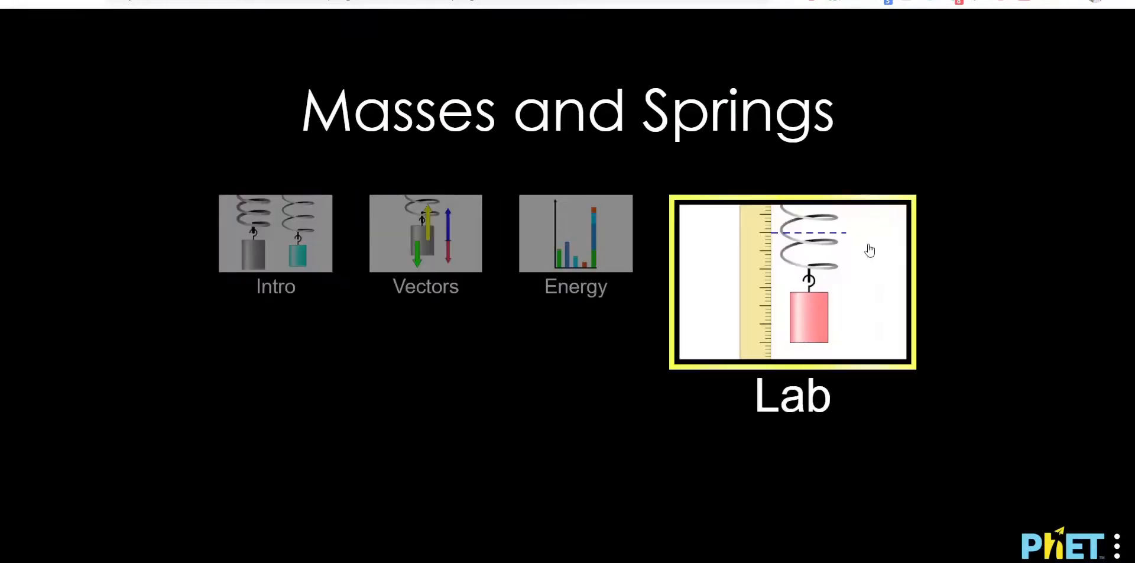
click(869, 251)
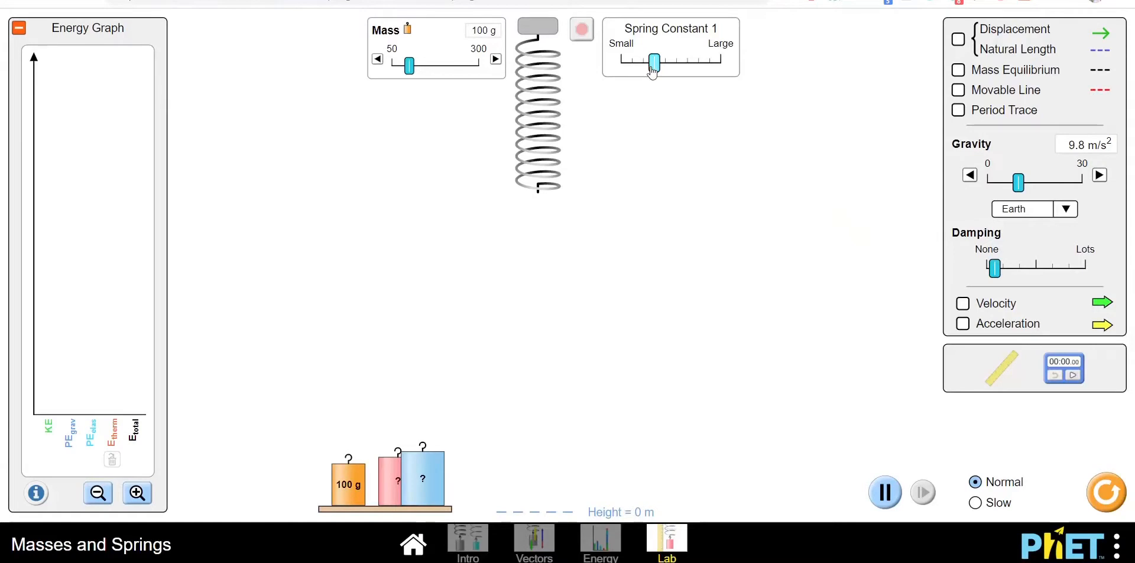
Check the damping and gravity instructions in the Word worksheet and set the damping to None in the PhET simulation
key(alt+Tab)
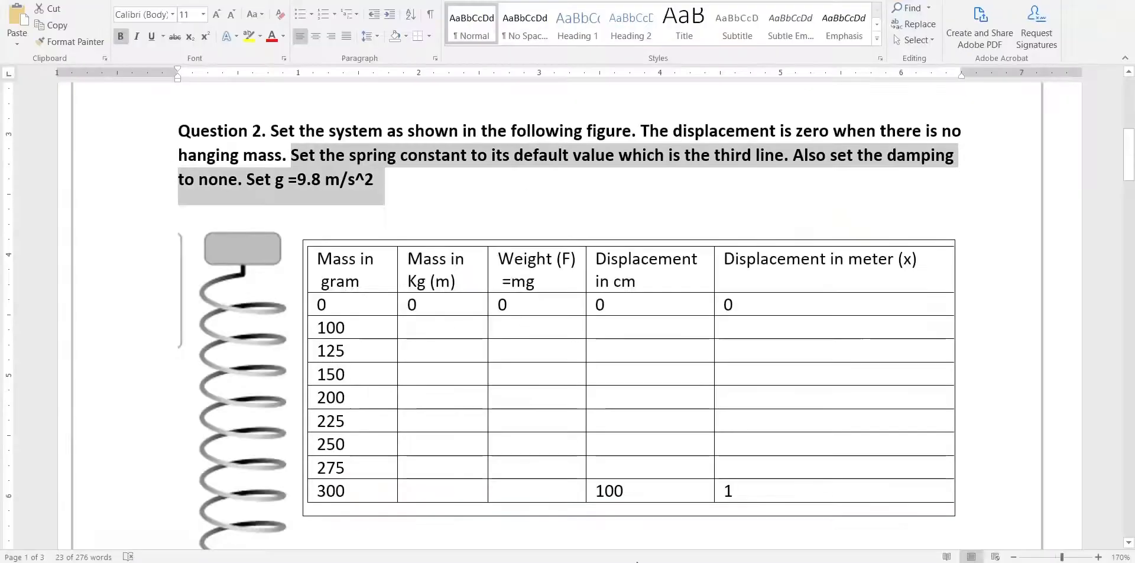
click(388, 158)
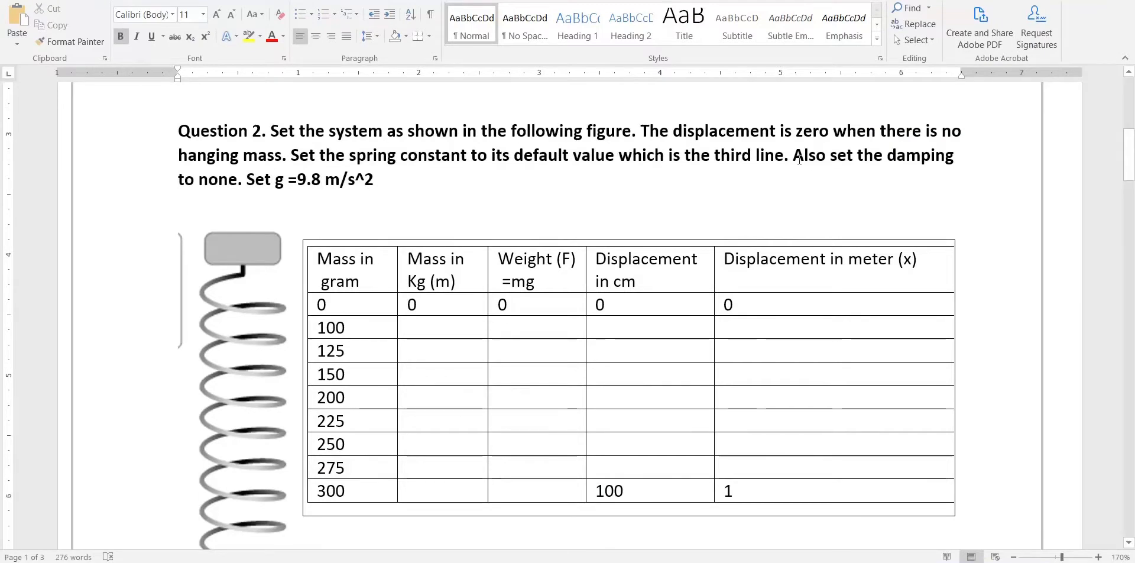
drag(805, 156, 381, 188)
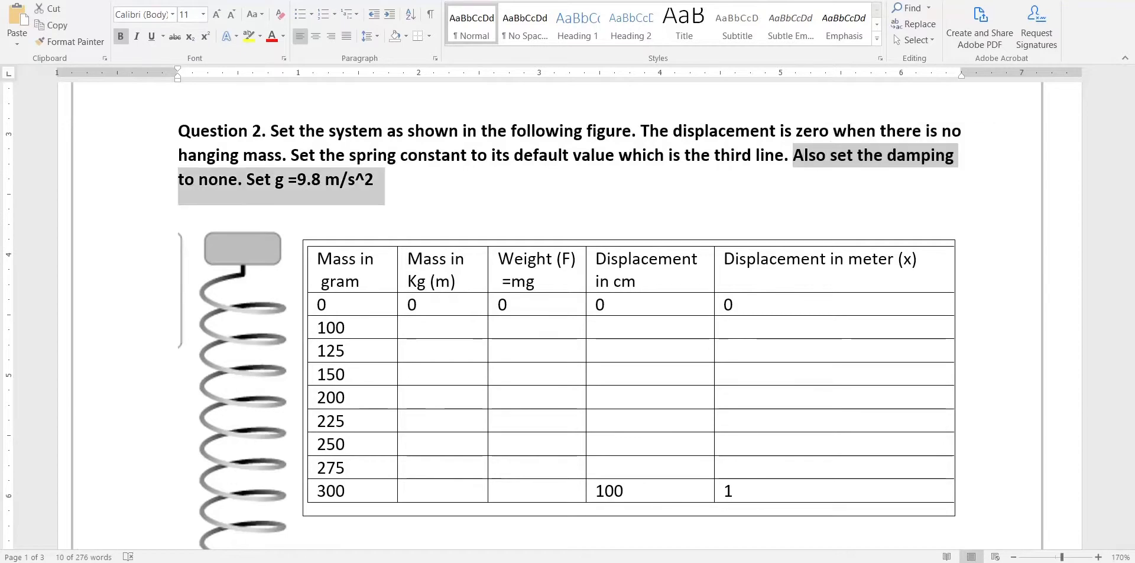
key(alt+Tab)
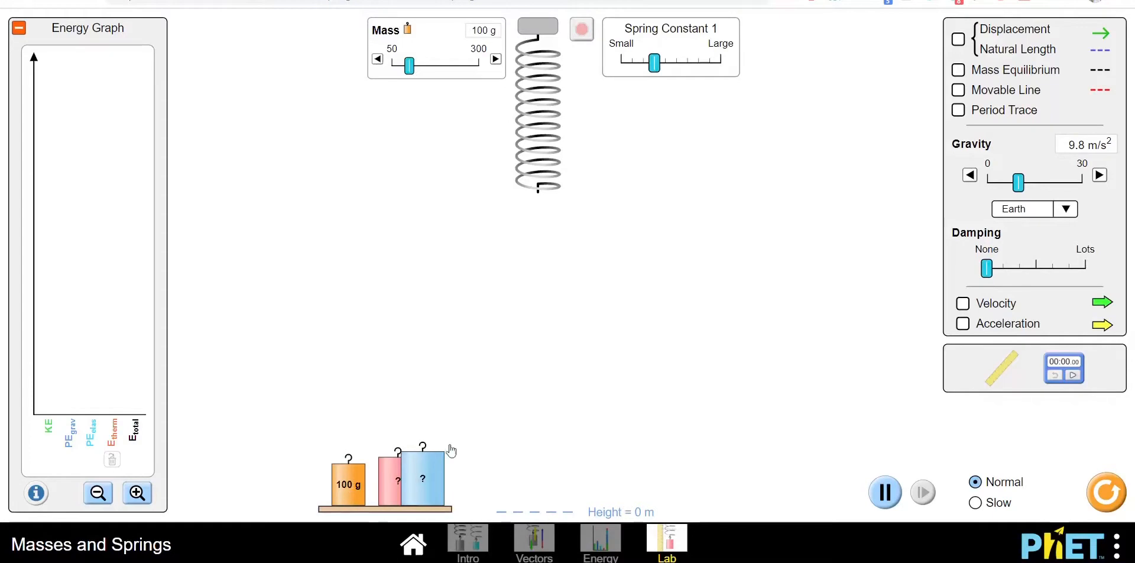
key(alt+Tab)
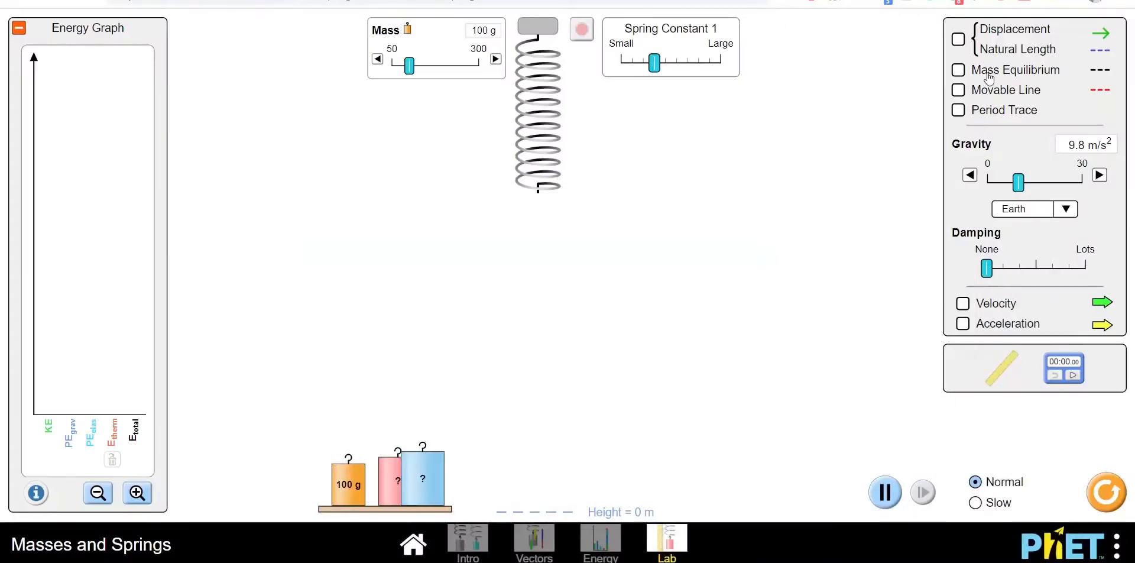
Show the Mass Equilibrium and Movable Line markers and hang the 100 g mass on the spring
click(990, 95)
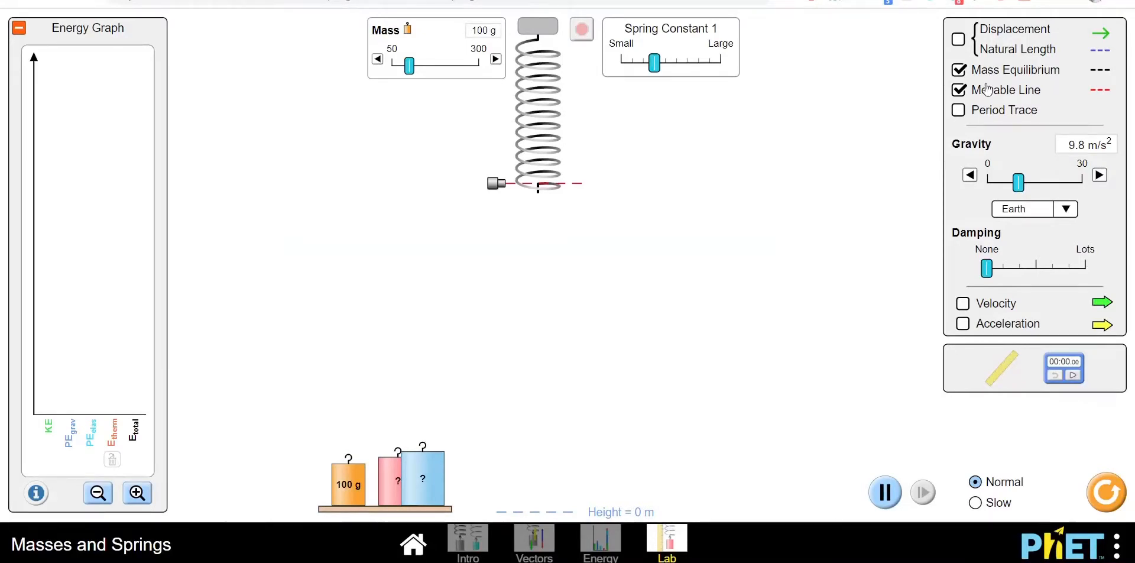
drag(349, 480, 538, 212)
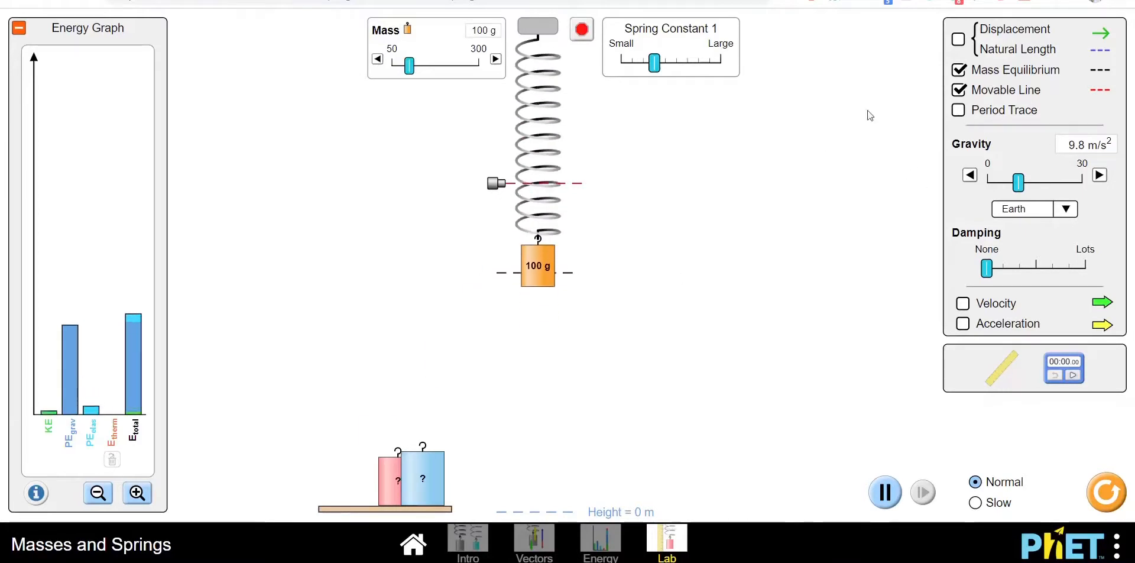
drag(539, 279, 396, 322)
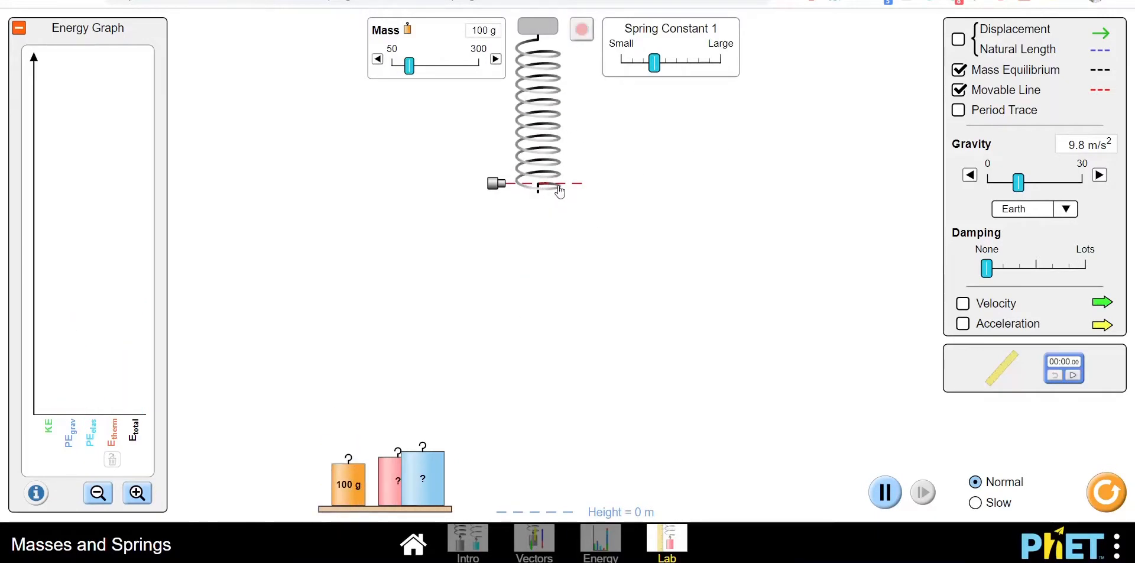
drag(356, 478, 545, 235)
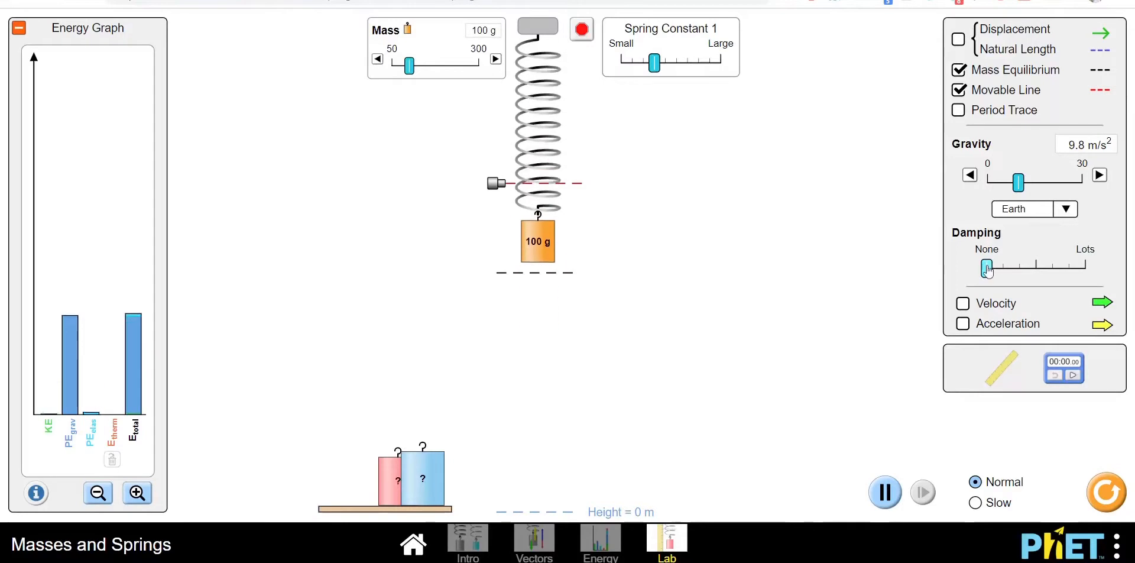
Set the damping to Lots, and reduce the hanging mass to 50 g before returning it to the shelf
drag(988, 268, 1098, 266)
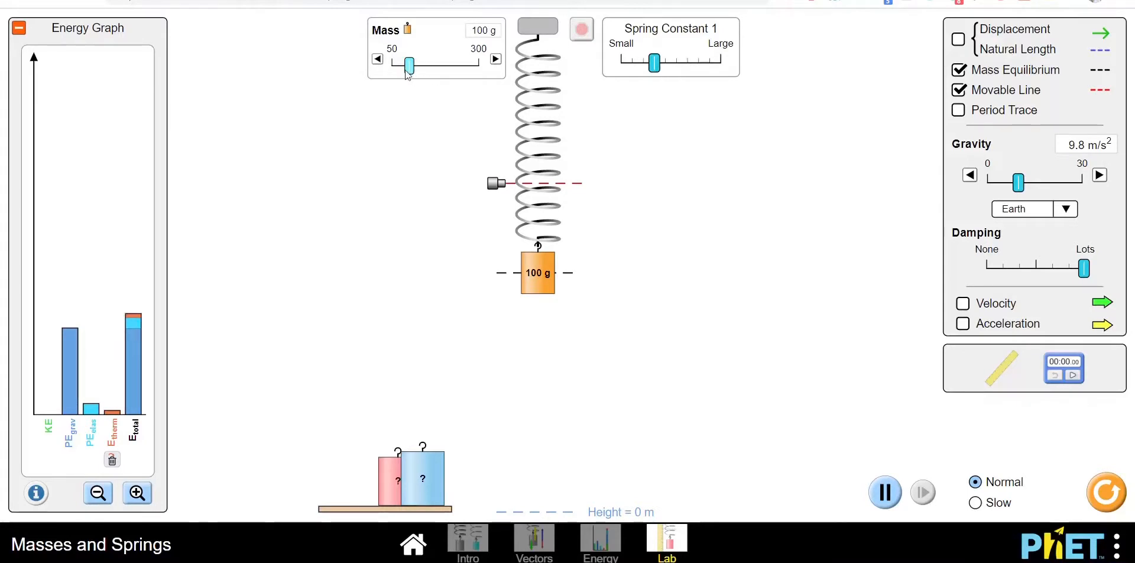
drag(412, 73, 395, 72)
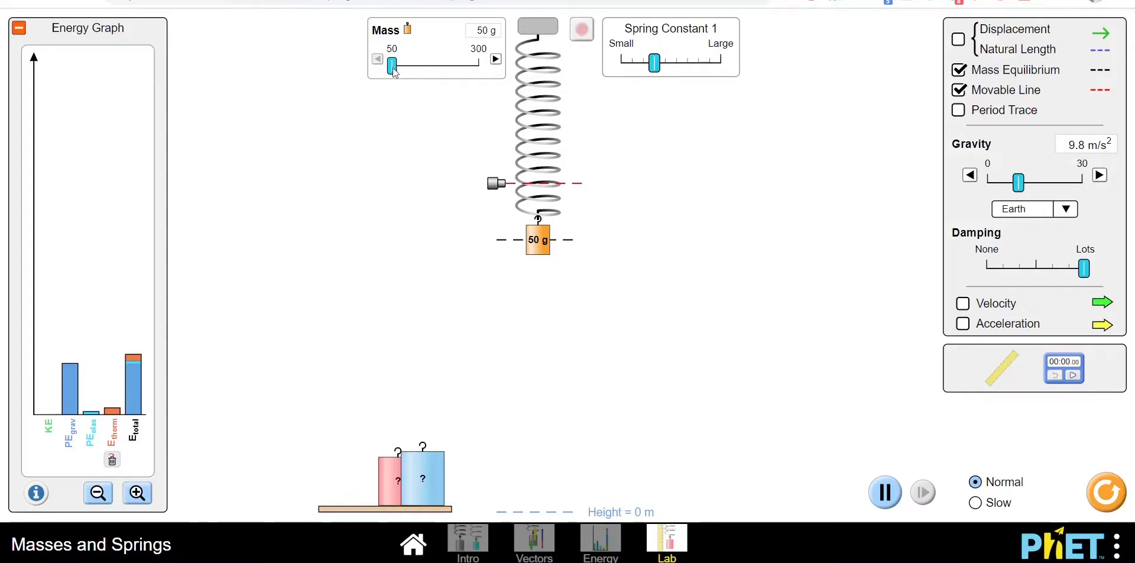
drag(539, 236, 361, 491)
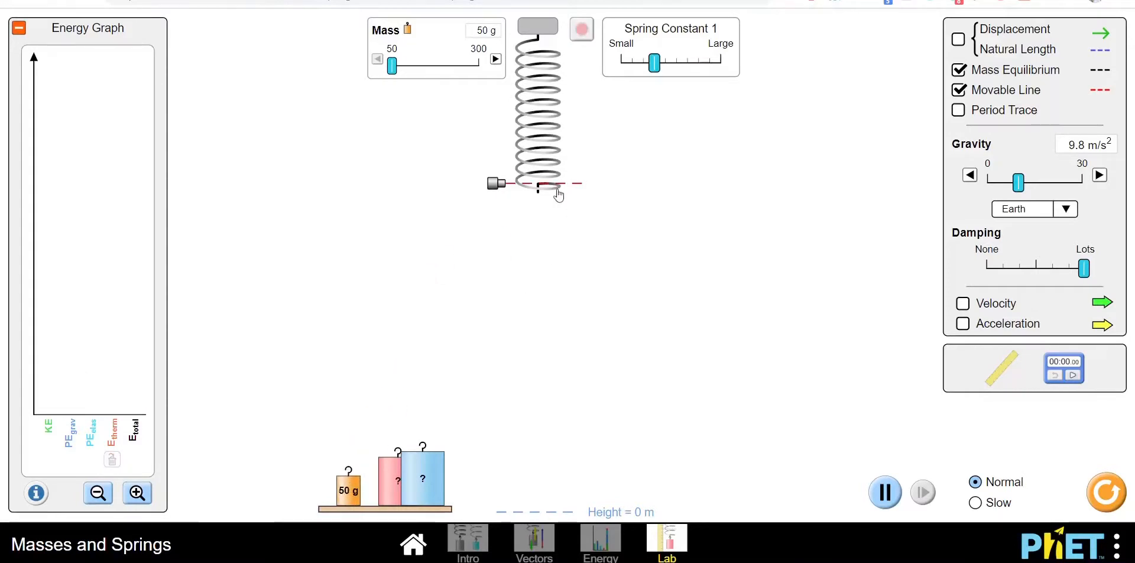
Switch to the Word worksheet and review the Question 2 table's zero-mass row and the gram column heading
key(alt+Tab)
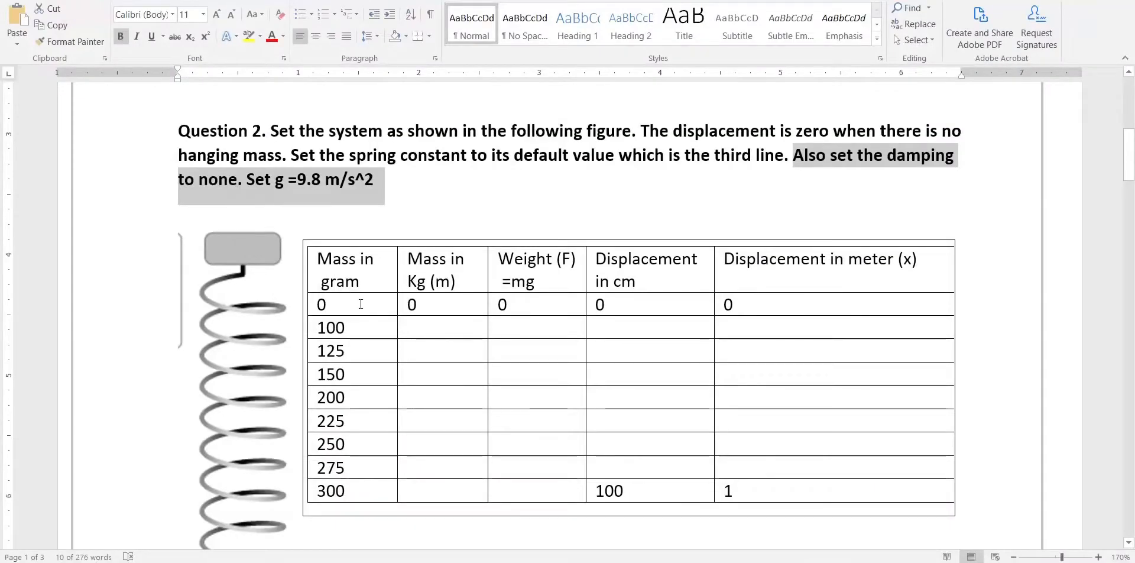
drag(339, 303, 455, 306)
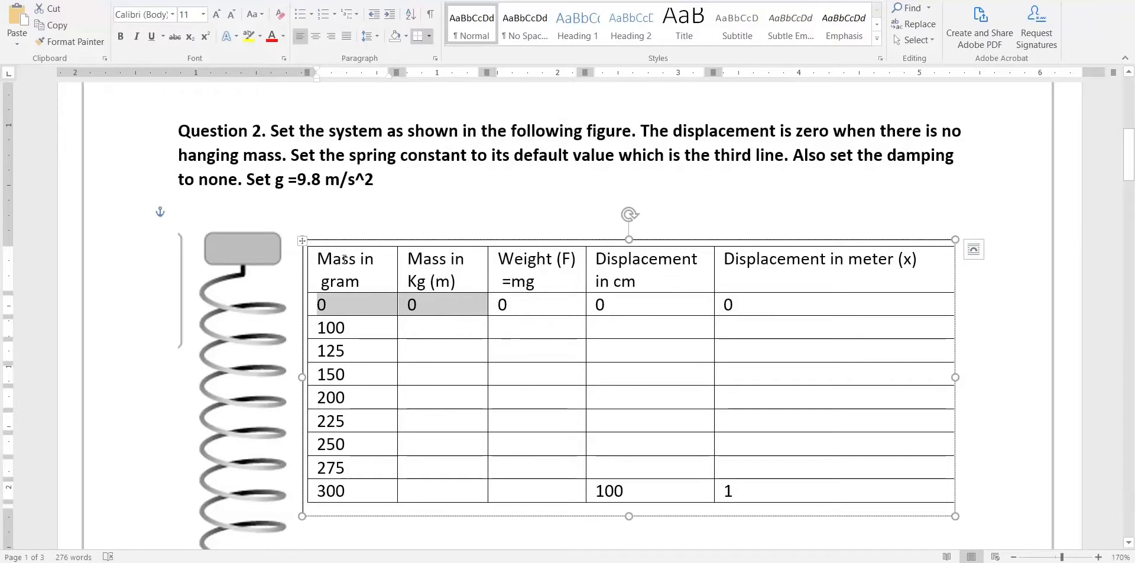
double_click(330, 274)
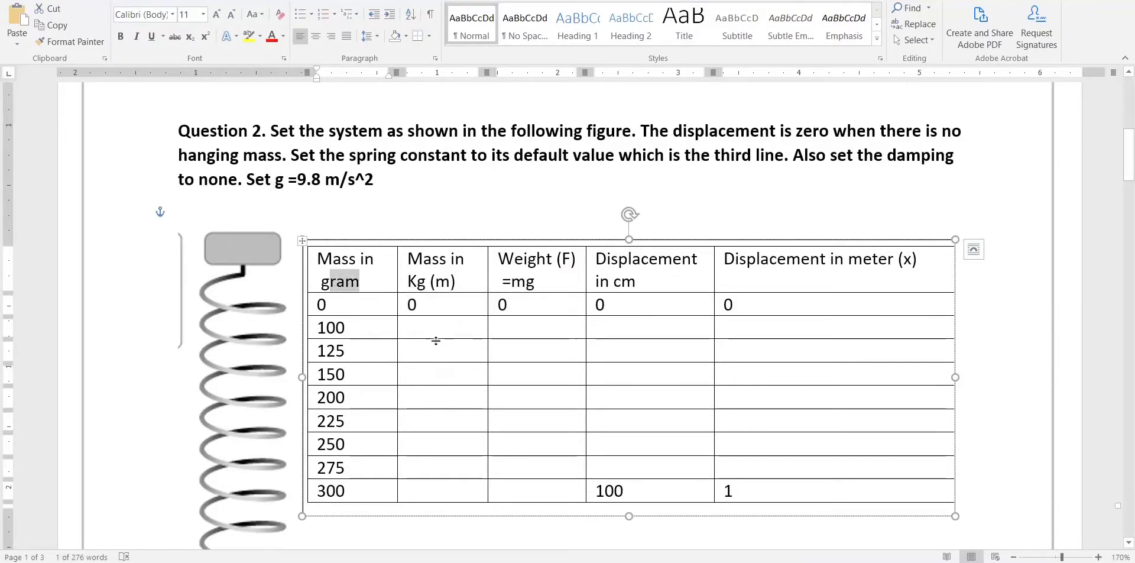
double_click(412, 306)
click(567, 326)
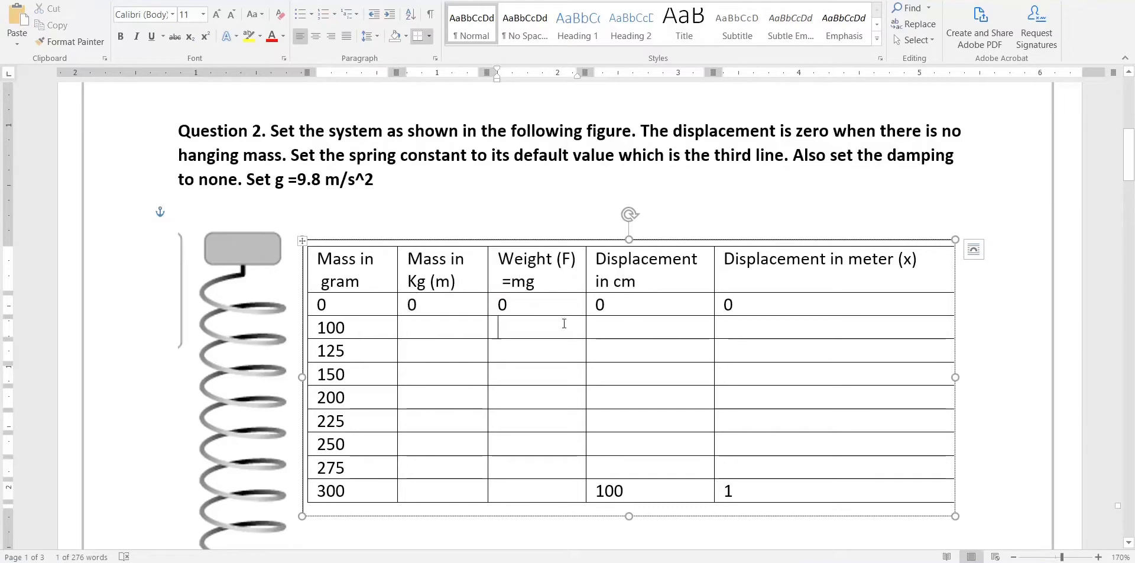
Review the zero-mass row of the Question 2 table, including its kilogram and weight cells and the mg formula in the weight heading
click(404, 303)
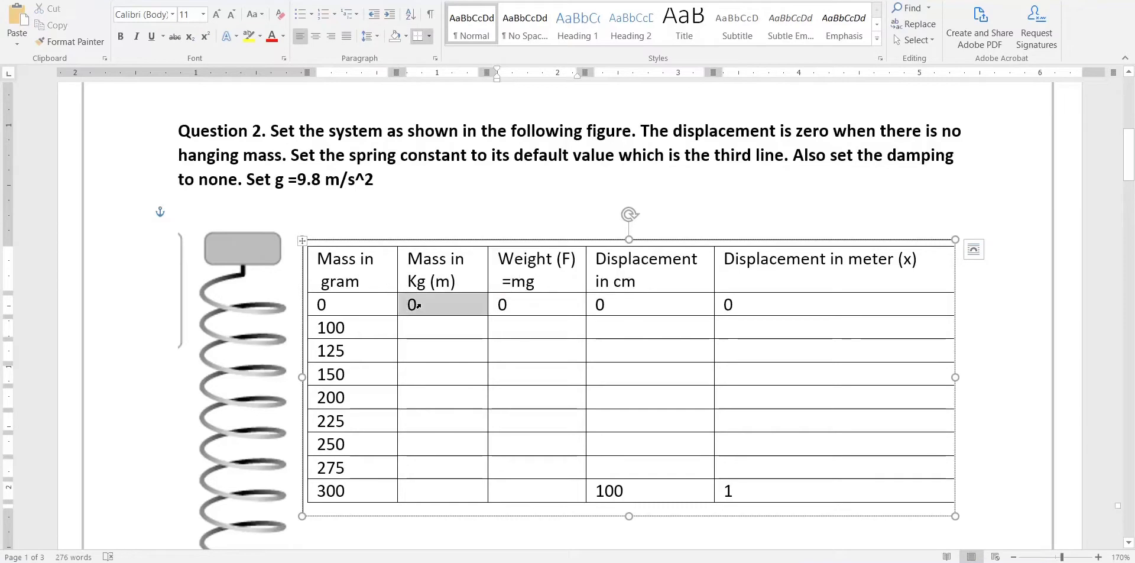
click(521, 305)
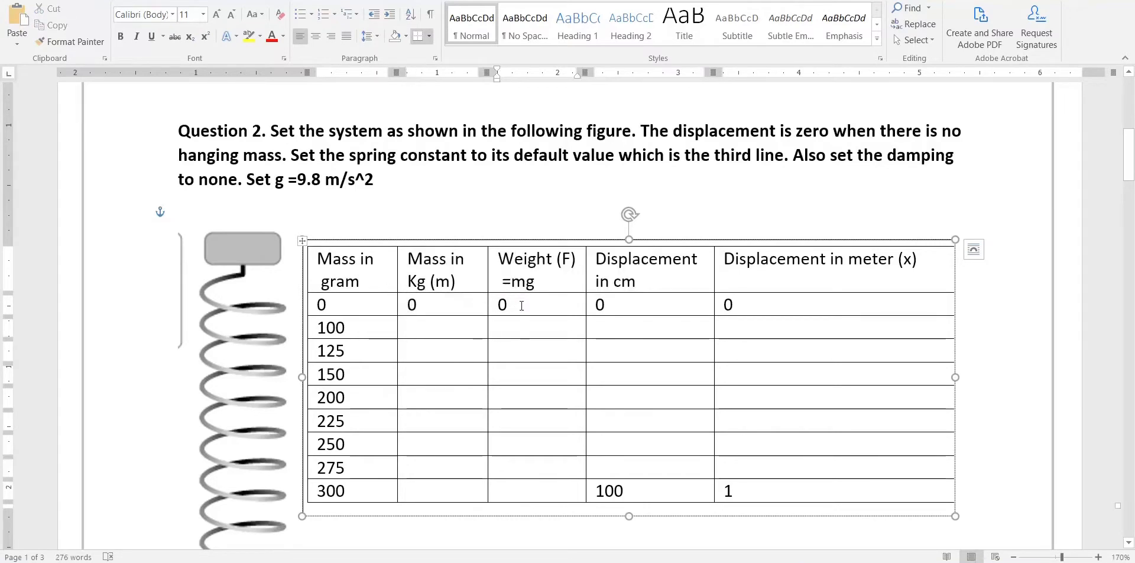
double_click(536, 282)
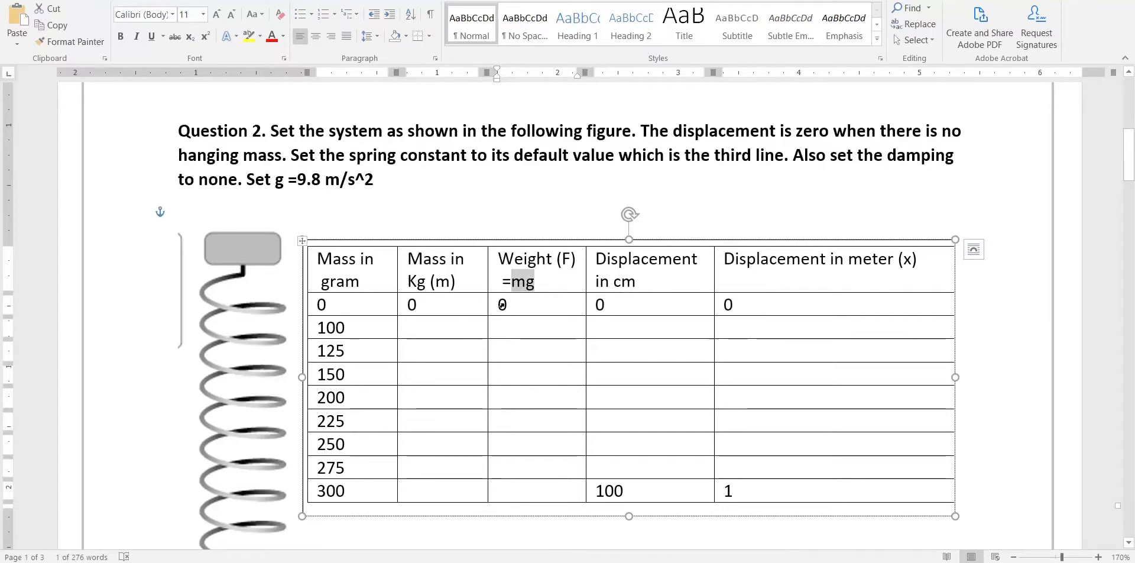
click(493, 304)
drag(370, 302, 644, 291)
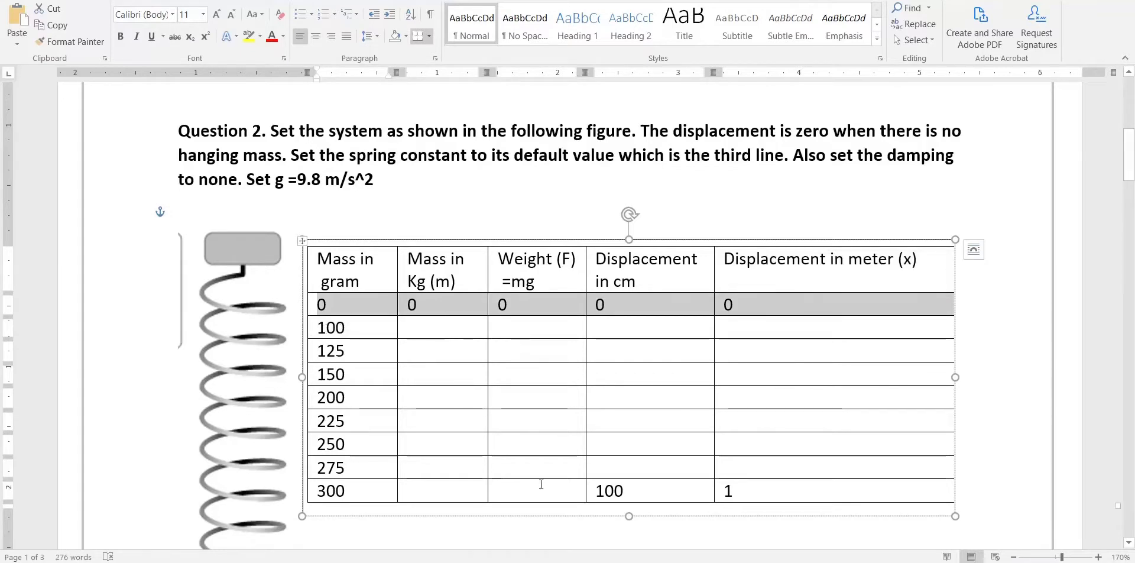
Switch to the PhET simulation, hang the 50 g mass on the spring, and set its mass to 100 g
click(615, 561)
drag(359, 470, 541, 204)
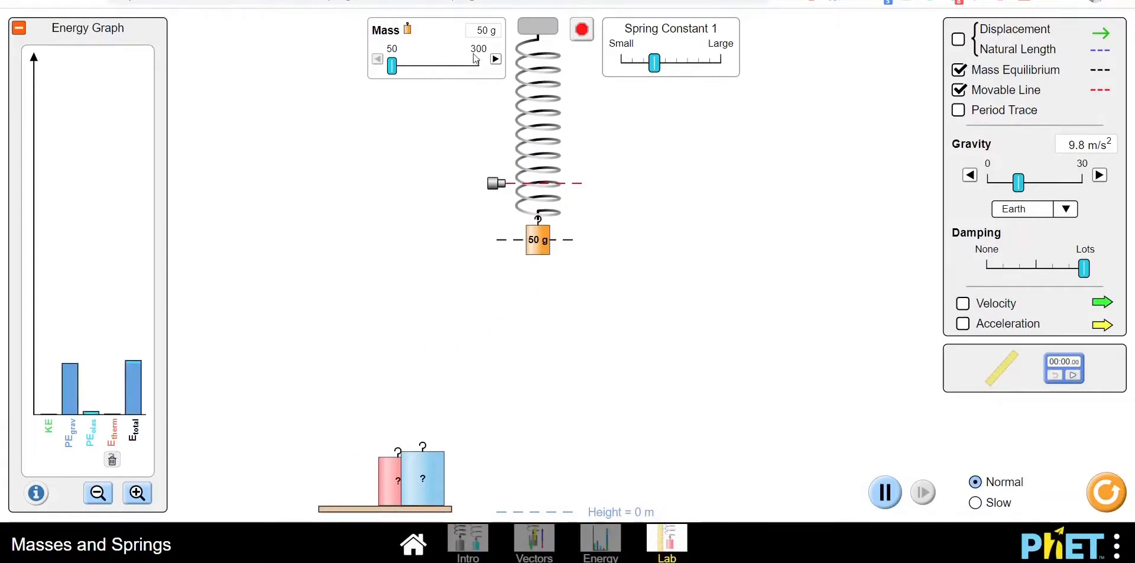
click(496, 61)
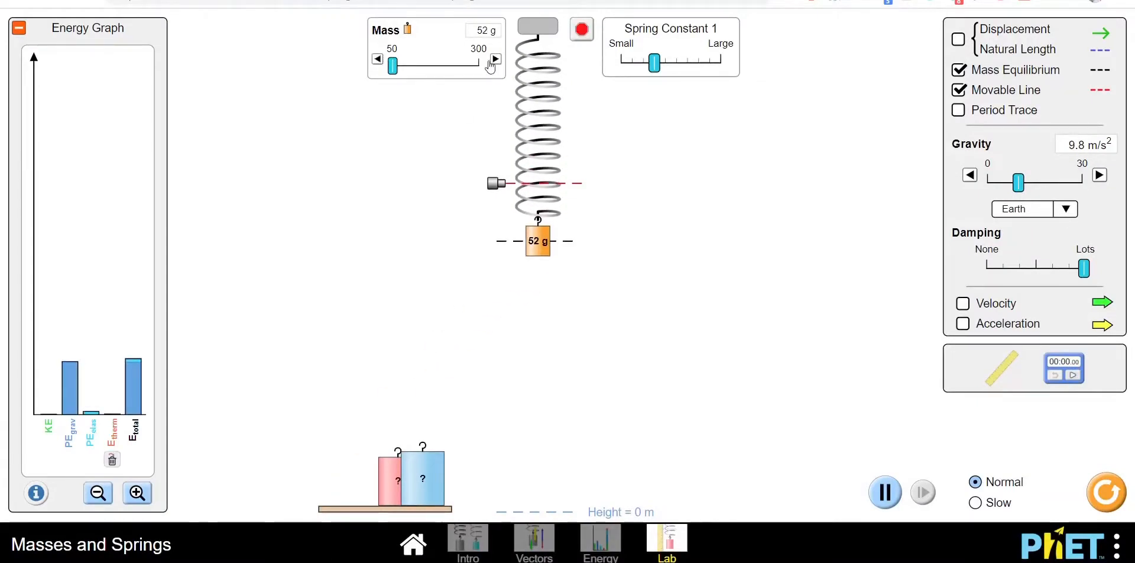
drag(390, 70, 408, 70)
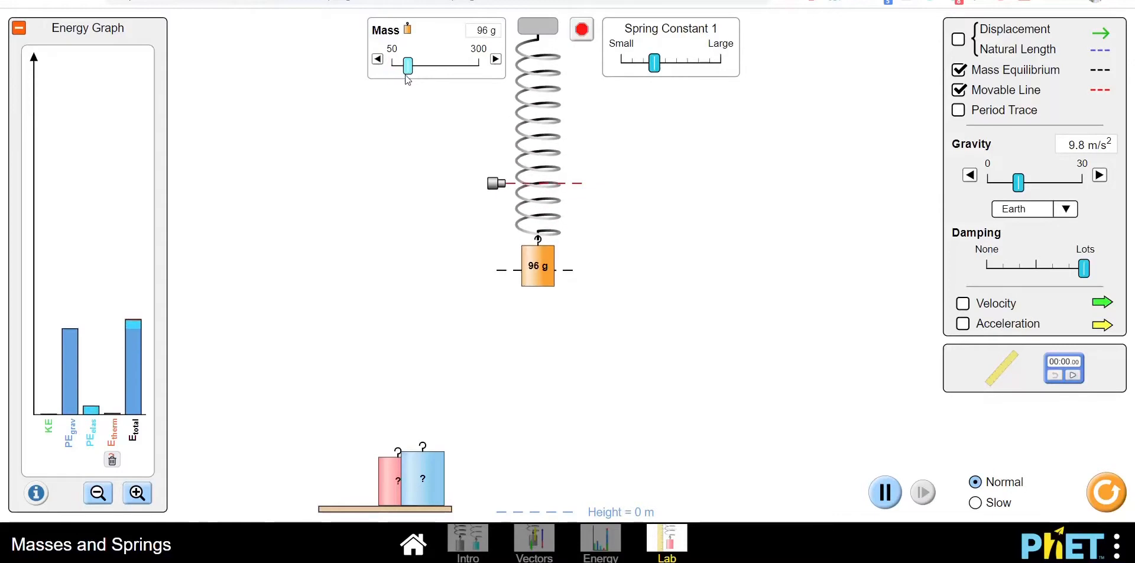
click(498, 62)
click(498, 62)
click(498, 62)
click(498, 62)
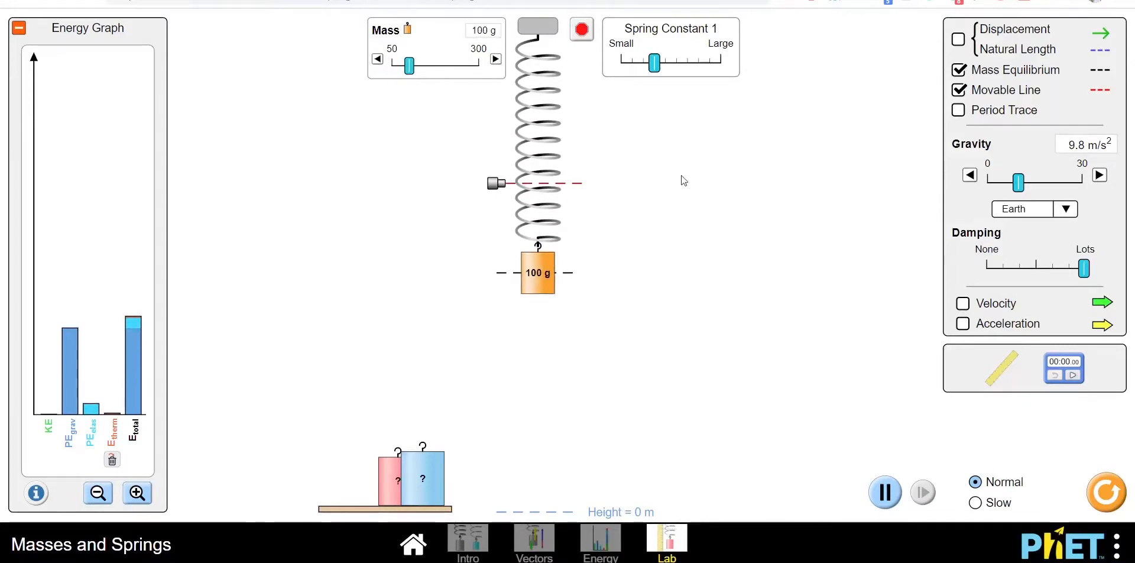
Pull the 100 g mass down to oscillate with damping set to None, and return the damping to Lots
drag(1085, 270, 986, 269)
drag(540, 290, 547, 345)
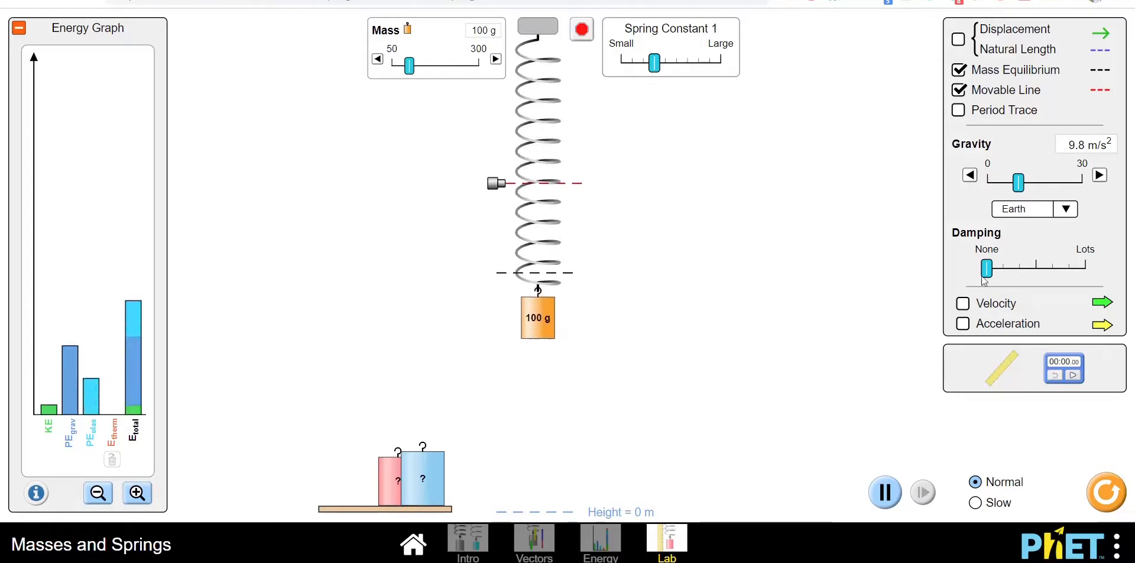
drag(985, 267, 1084, 269)
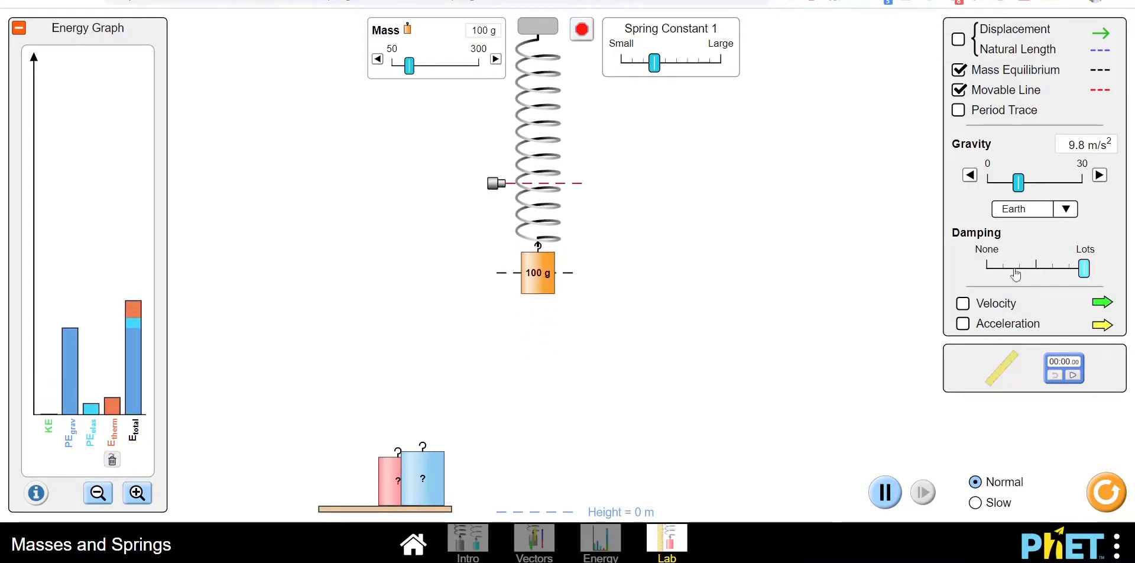
Place the ruler beside the spring with its zero aligned to the movable line to measure the 100 g displacement
drag(999, 379, 557, 321)
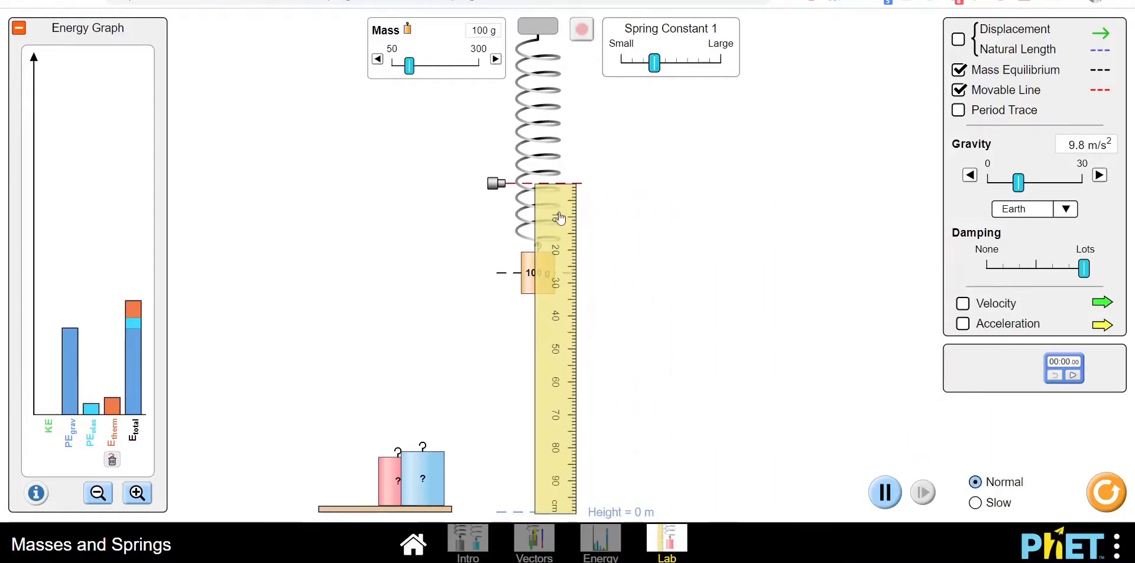
drag(559, 212, 561, 211)
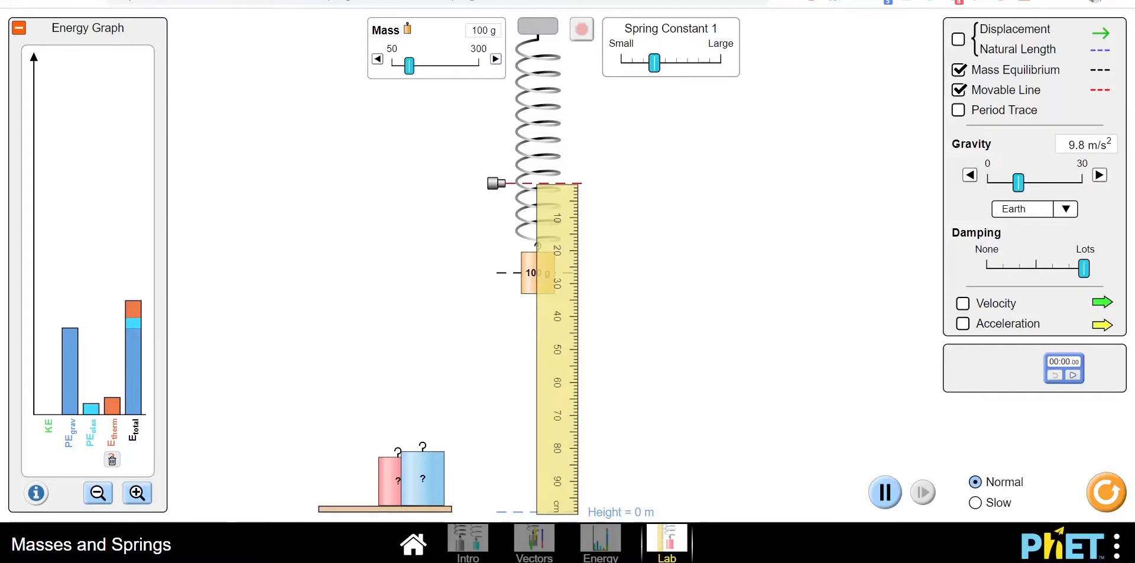
Switch to the Word worksheet and enter displacements of 27 cm and 0.27 m in the 100 g row
mouse_move(644, 558)
click(642, 506)
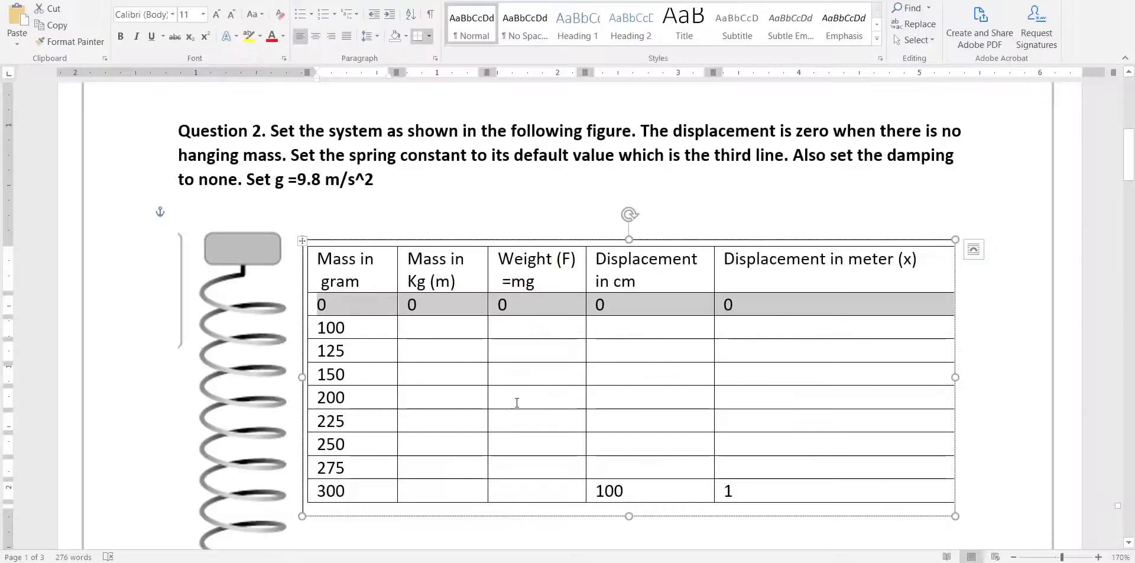
click(416, 327)
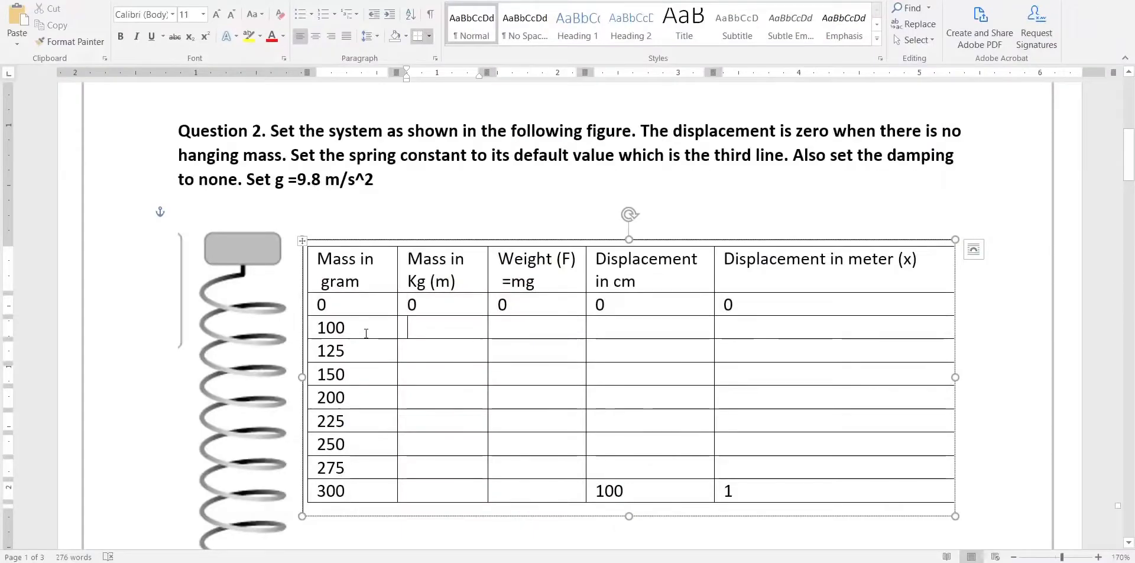
click(602, 332)
text(27)
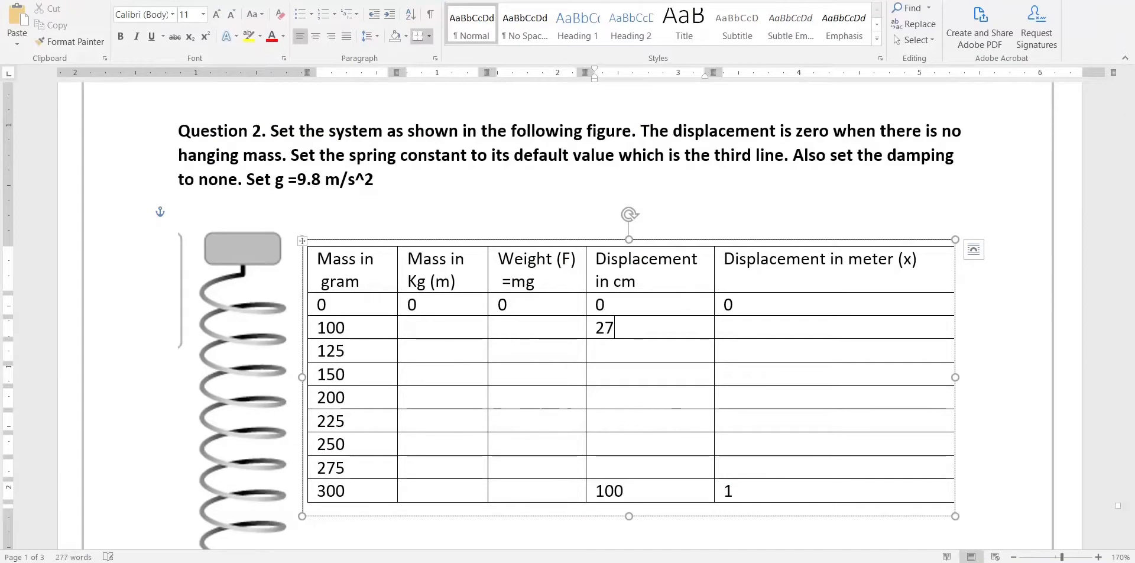
double_click(600, 327)
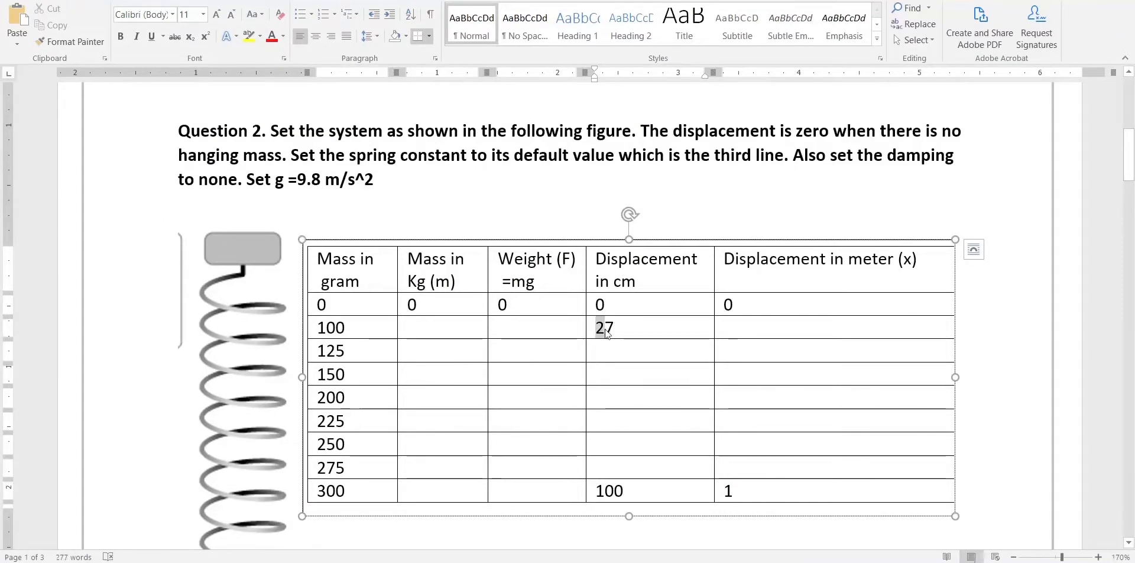
click(753, 334)
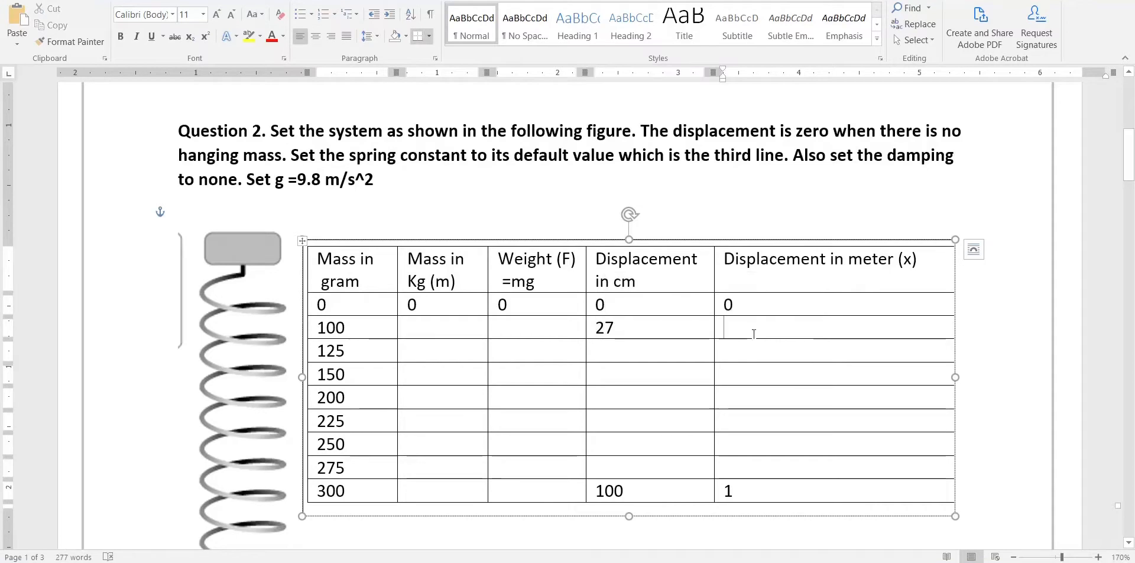
text(0.27)
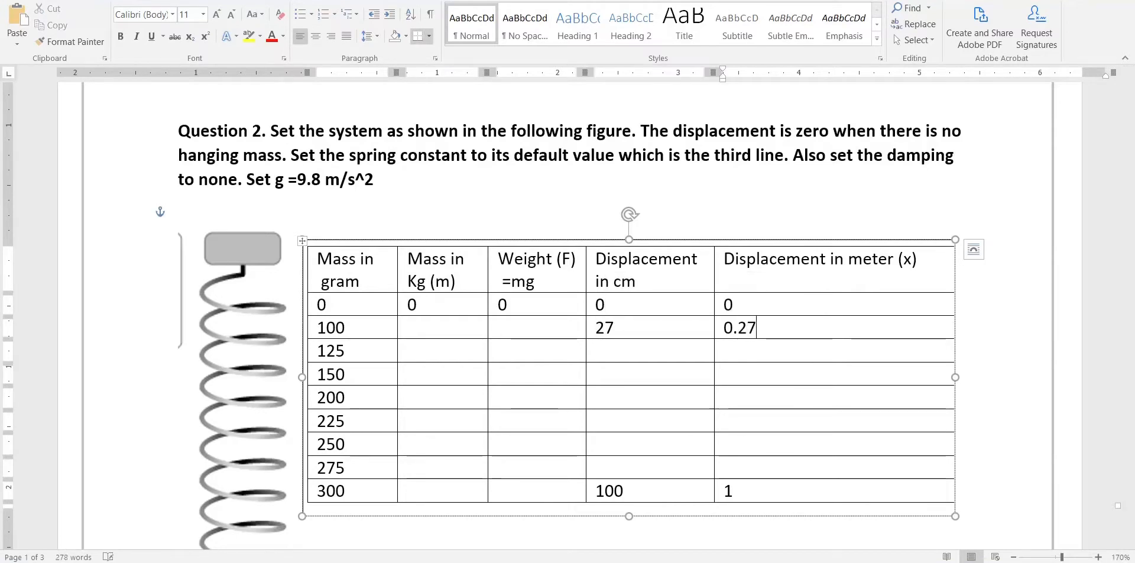
Fill in the 100 g row with a mass of 0.1 kg and a weight of 0.98
click(312, 330)
key(Tab)
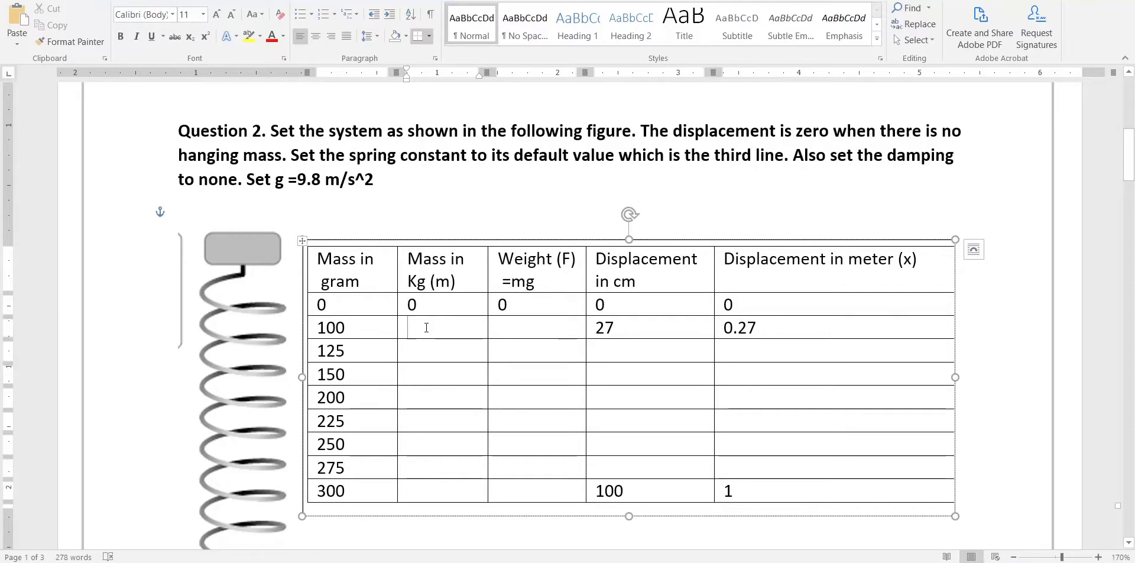
text(0.)
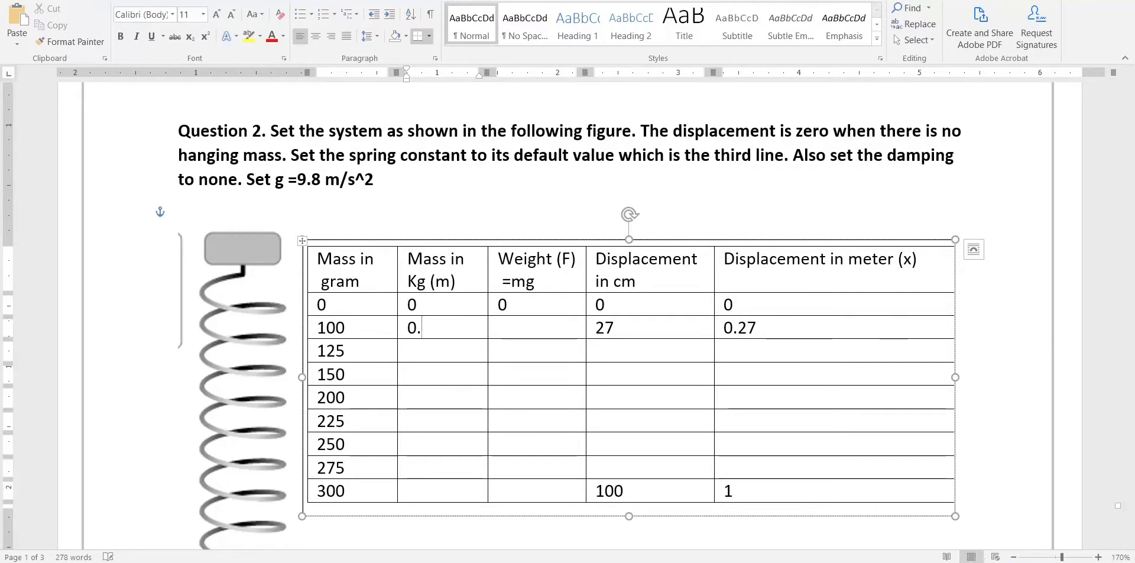
text(1)
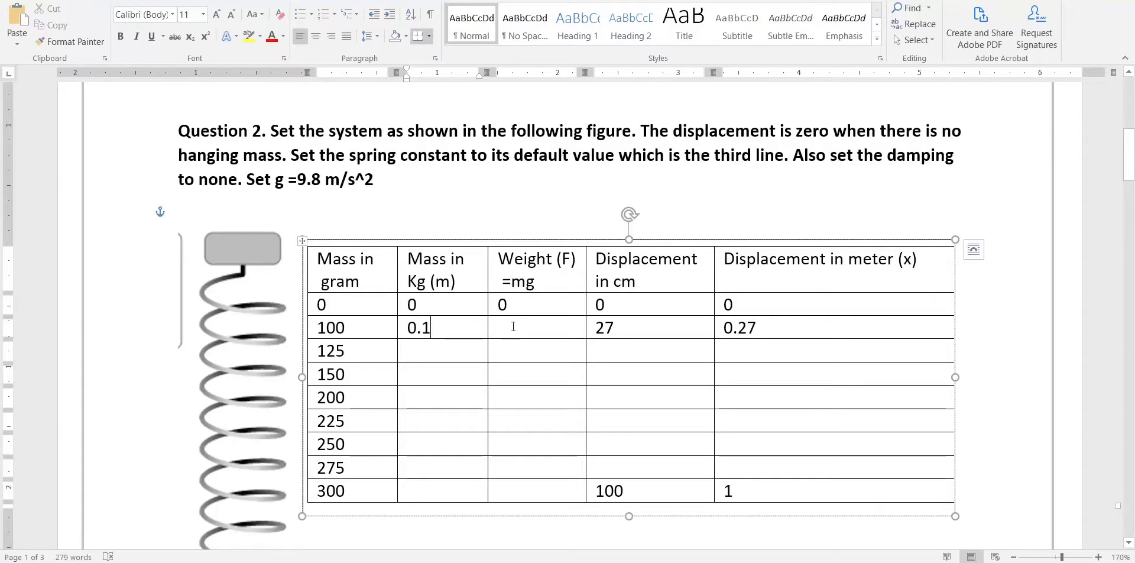
drag(432, 328, 406, 330)
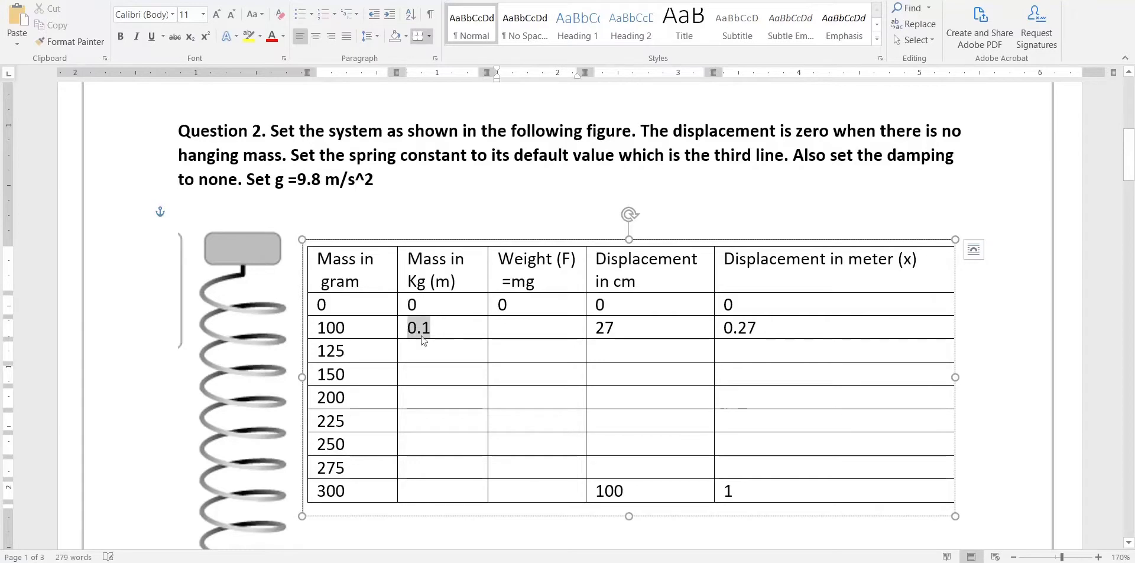
click(520, 329)
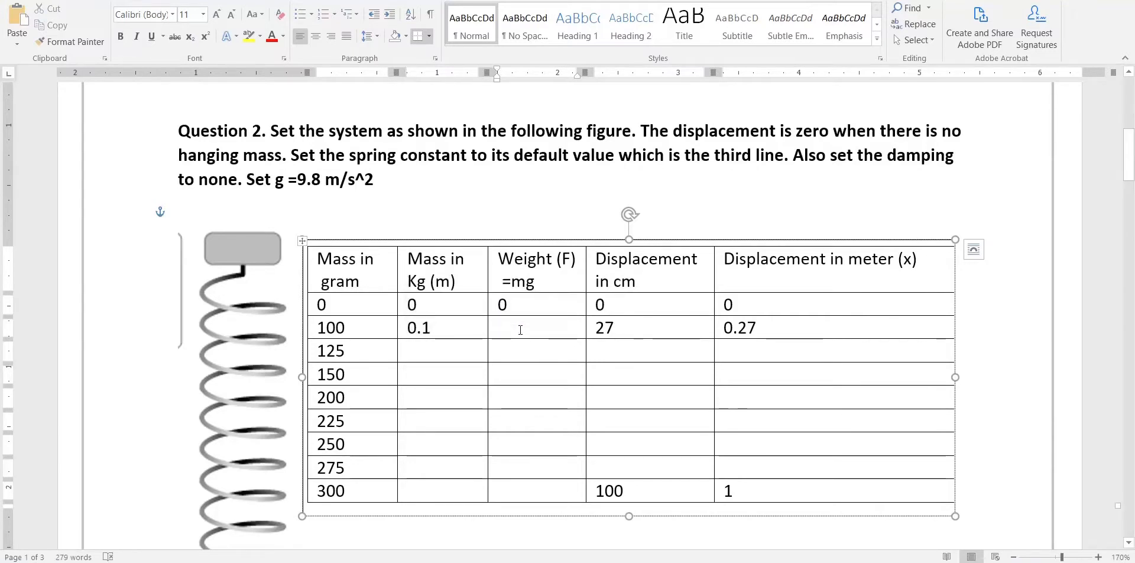
text(0.98)
Delete the displacement values 100 cm and 1 m from the 300 g row
click(580, 507)
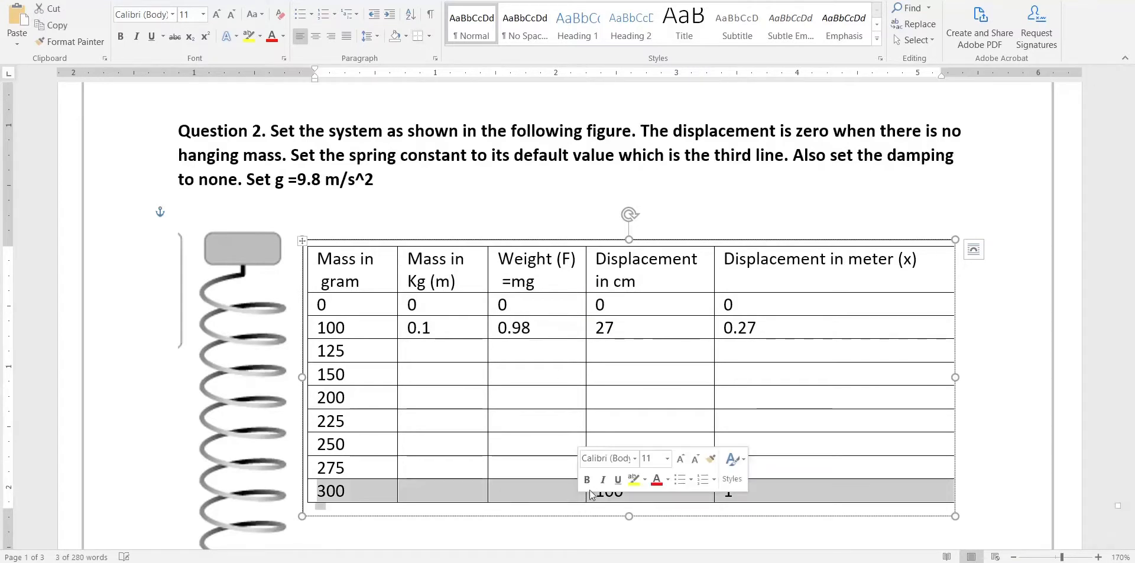
click(606, 536)
scroll(680, 351, up, 3)
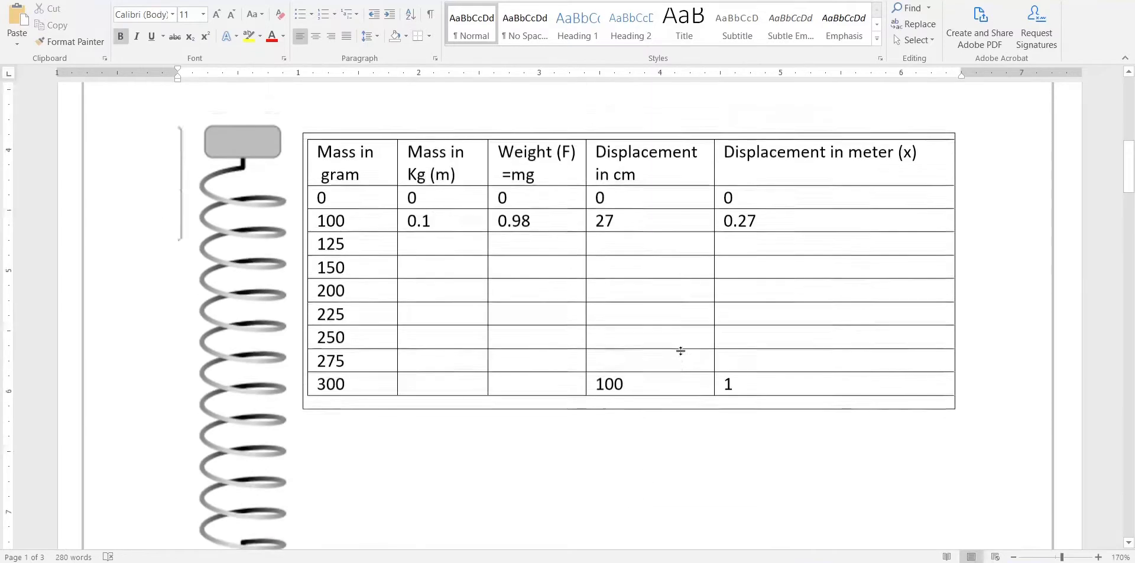
double_click(642, 450)
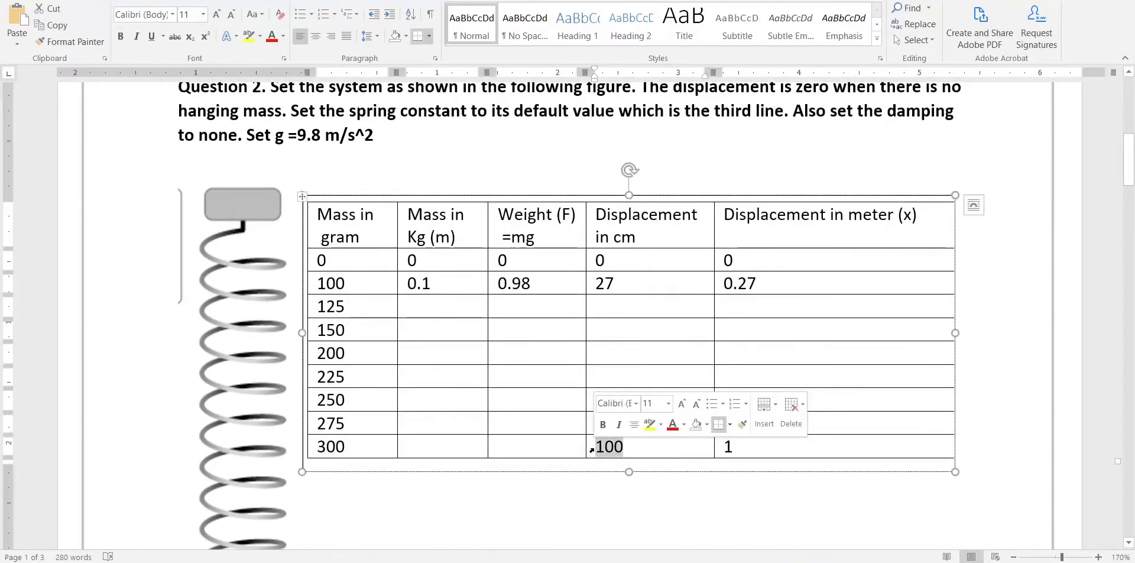
key(BackSpace)
click(754, 445)
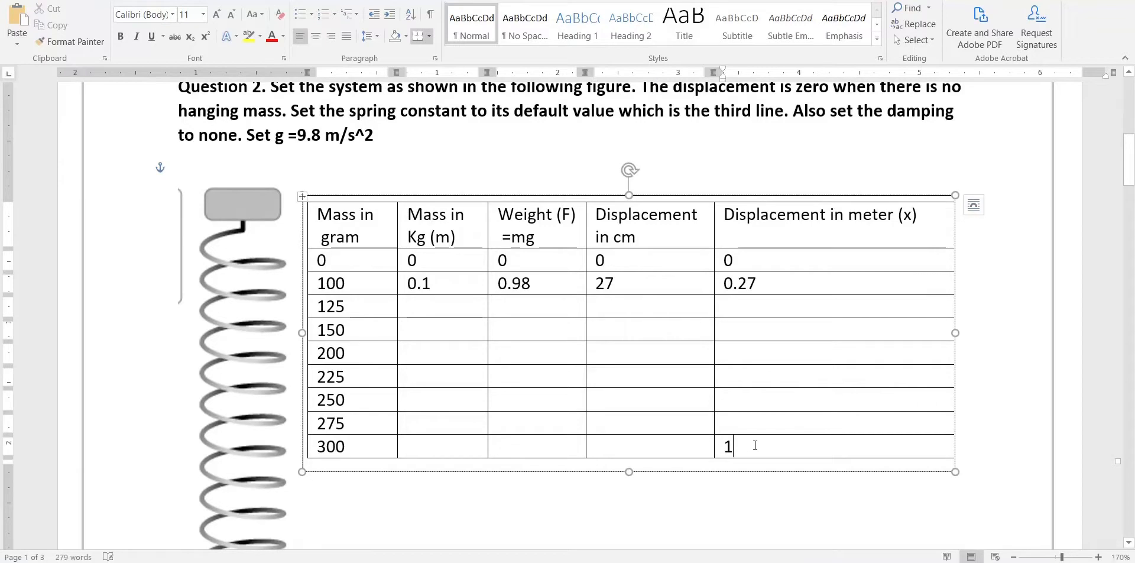
key(BackSpace)
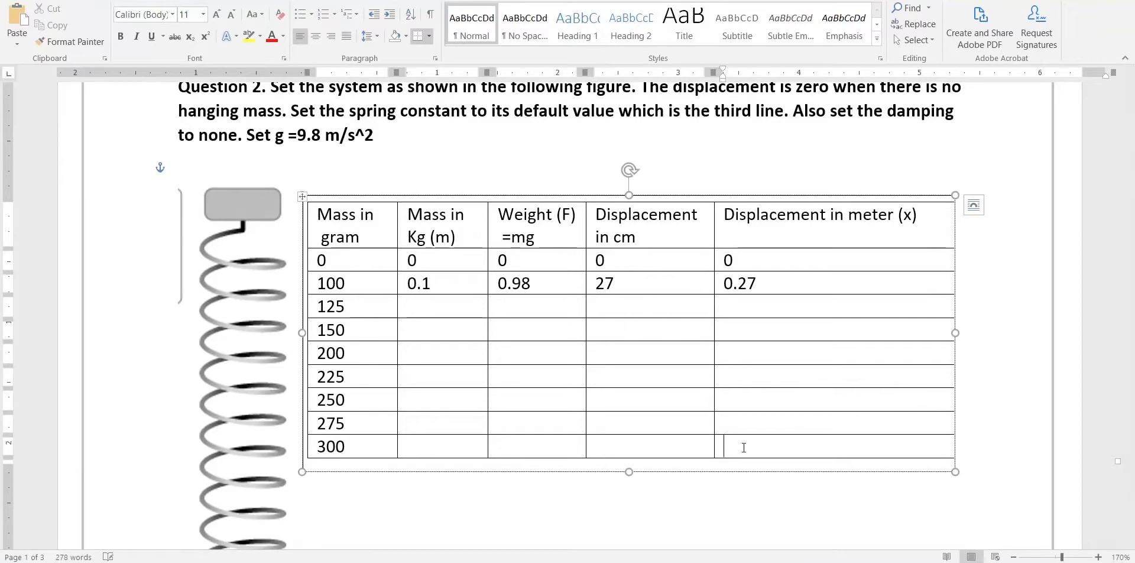
Review the 100 g entries and the full weight and displacement-in-meter columns of the Question 2 table
drag(513, 287, 531, 287)
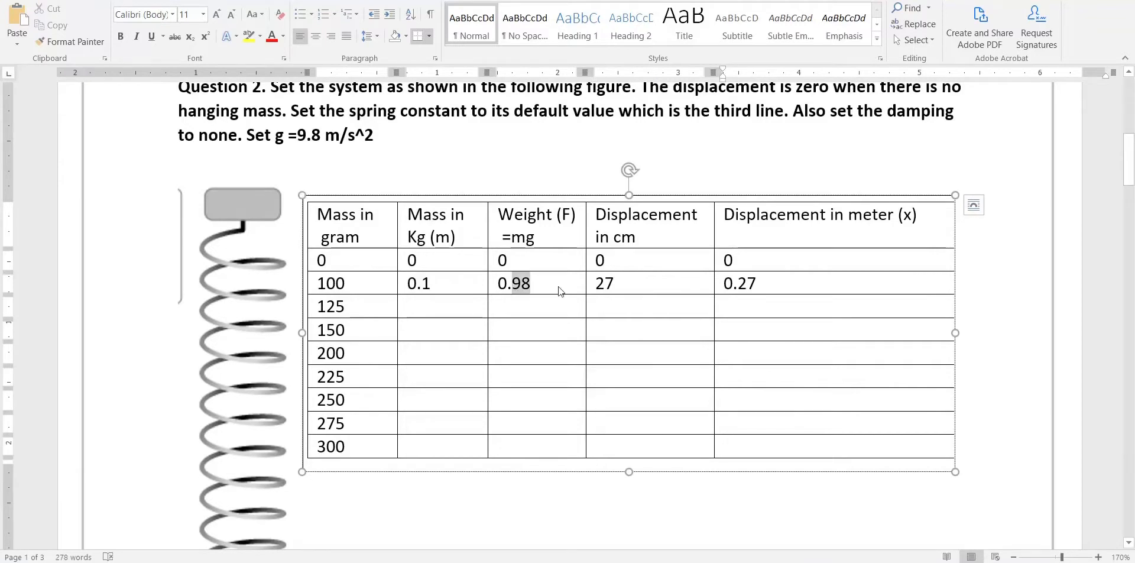
click(771, 285)
drag(515, 212, 534, 436)
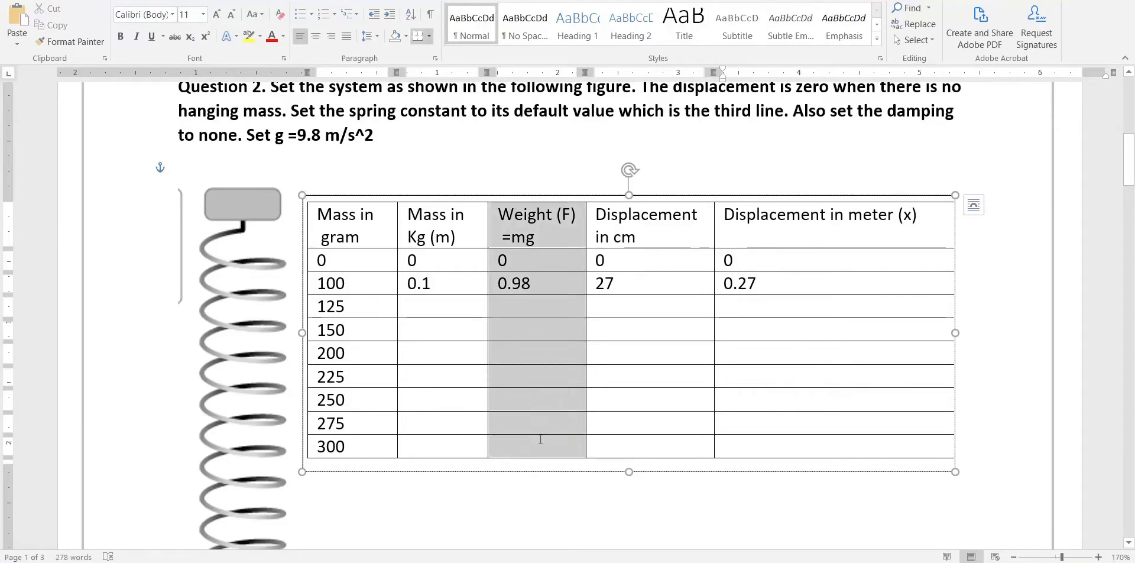
drag(855, 216, 851, 446)
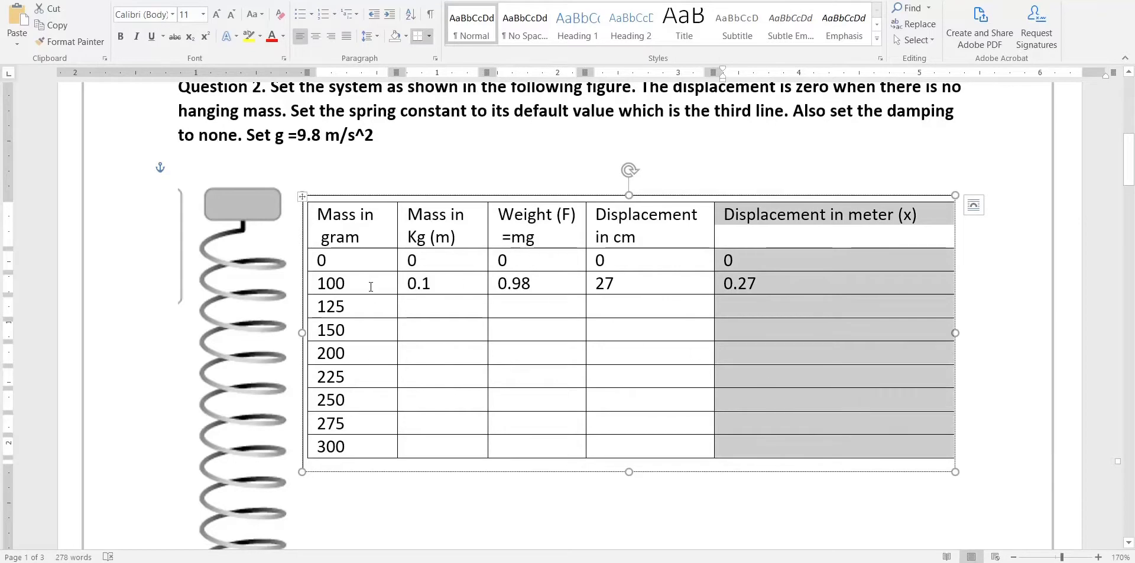
scroll(440, 306, down, 1)
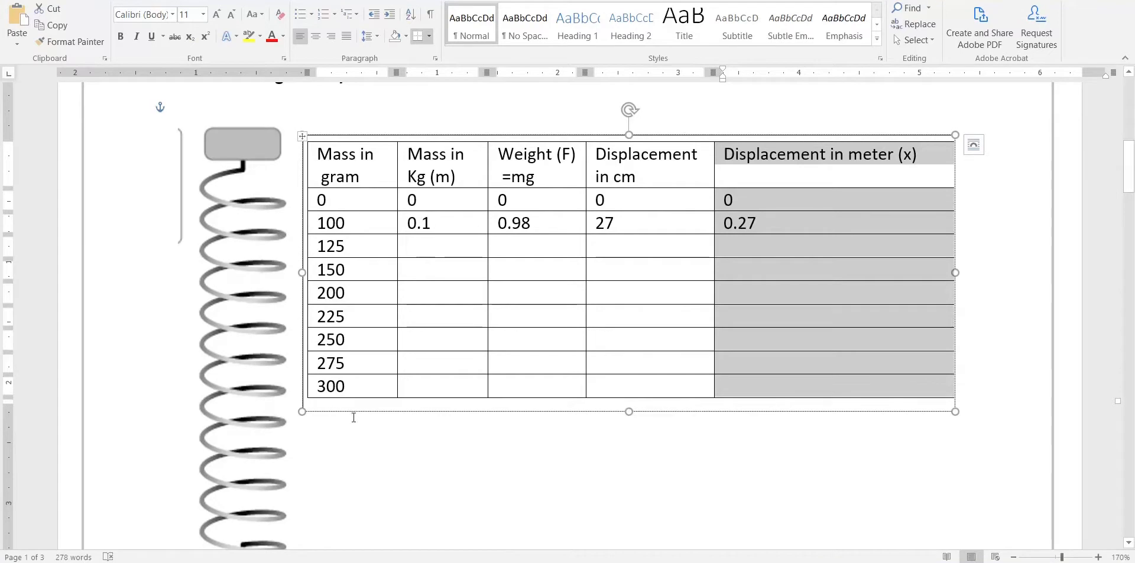
Set the hanging mass to 300 g in the PhET simulation to measure its displacement, and return to the Word worksheet
key(alt+Tab)
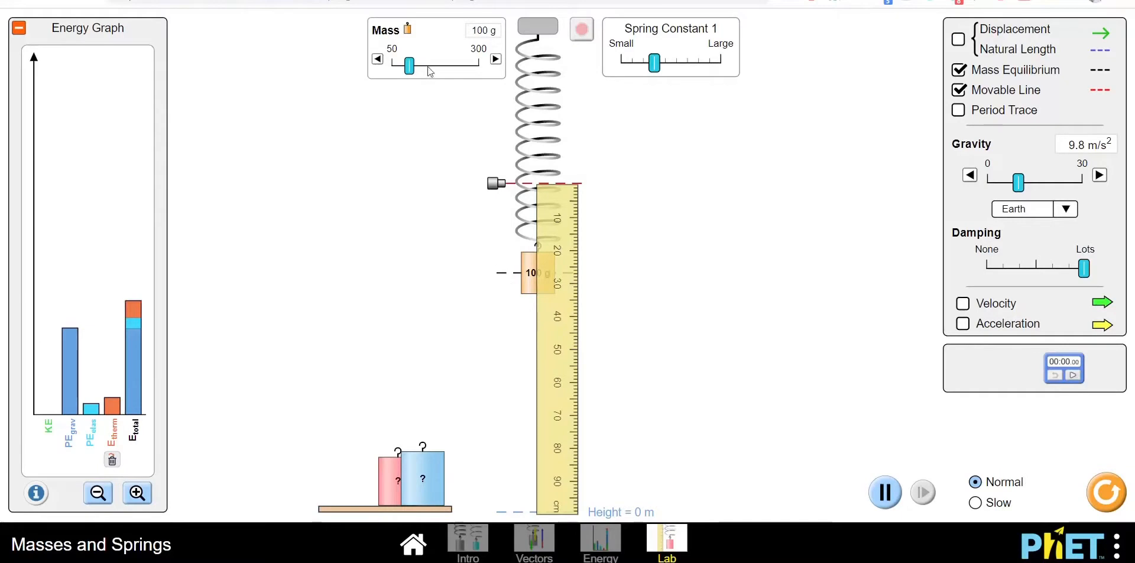
drag(409, 66, 512, 84)
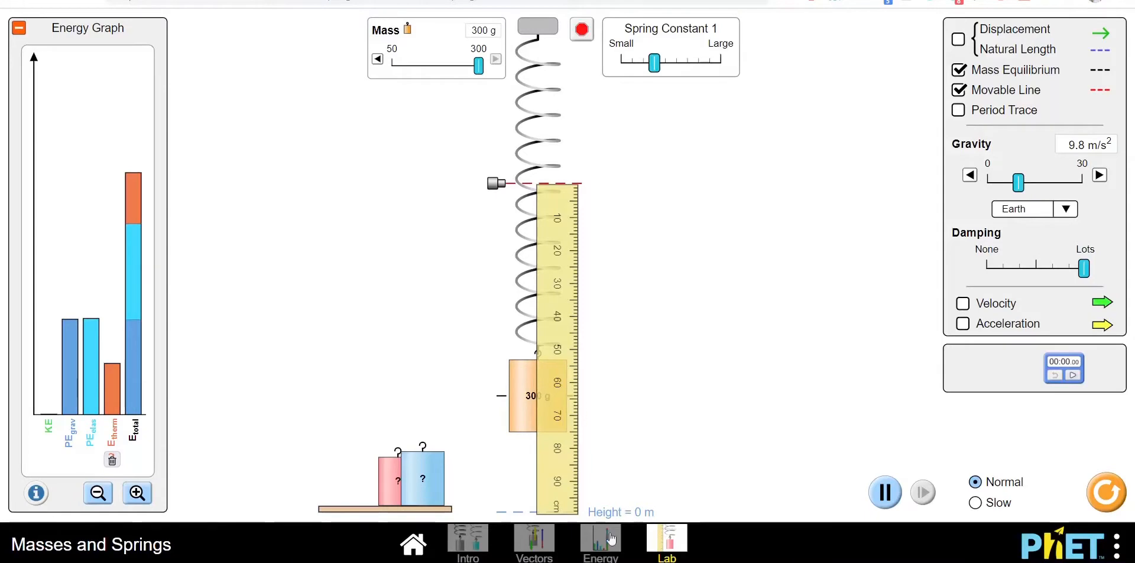
click(603, 561)
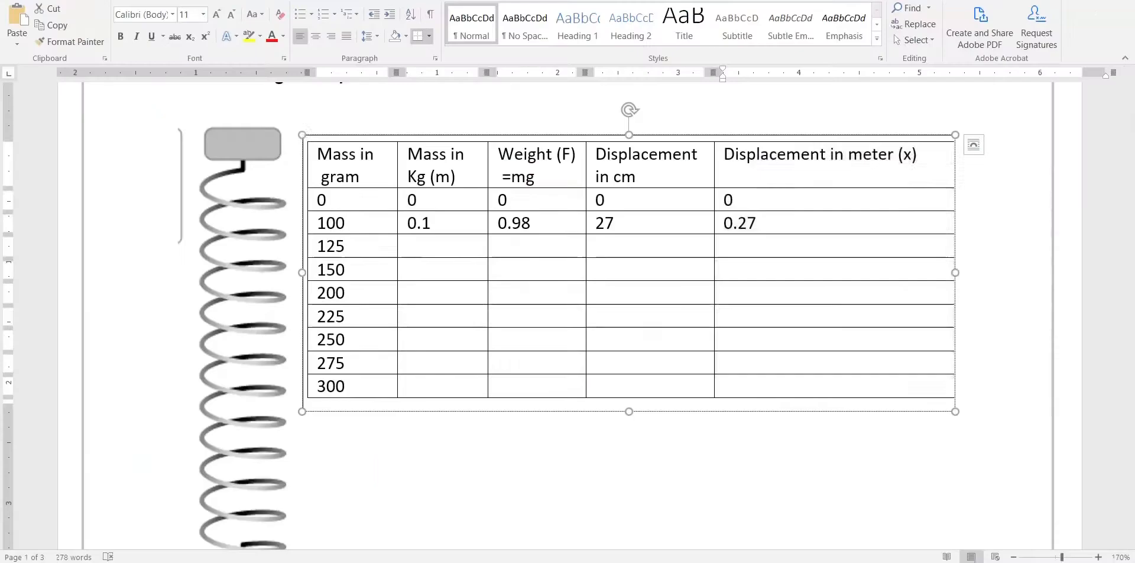
Enter displacements of 64 cm and 0.64 m in the 300 g row of the Question 2 table
click(557, 390)
click(651, 391)
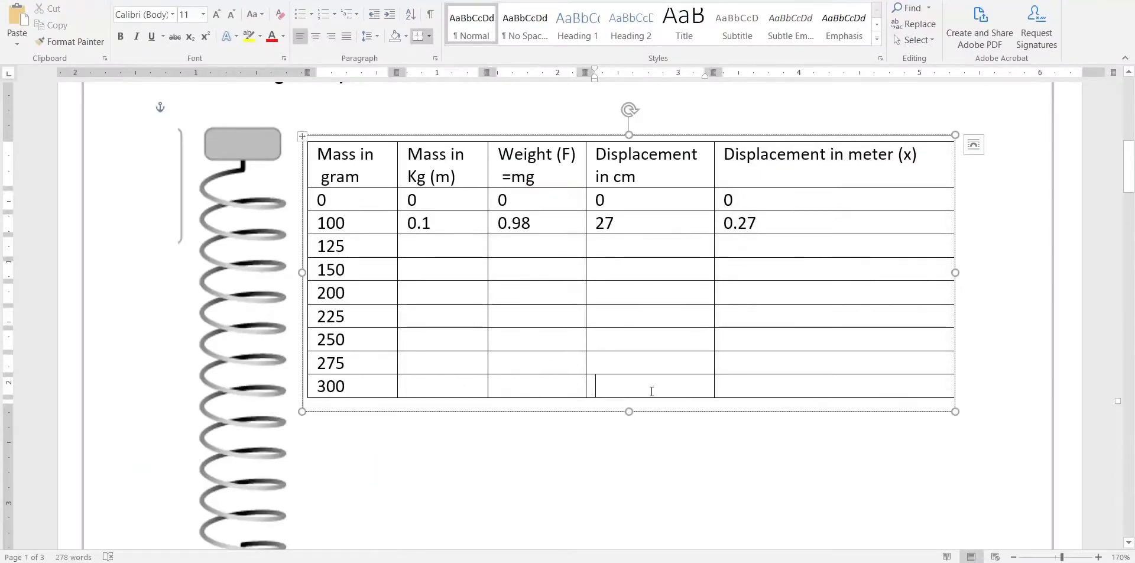
text(64)
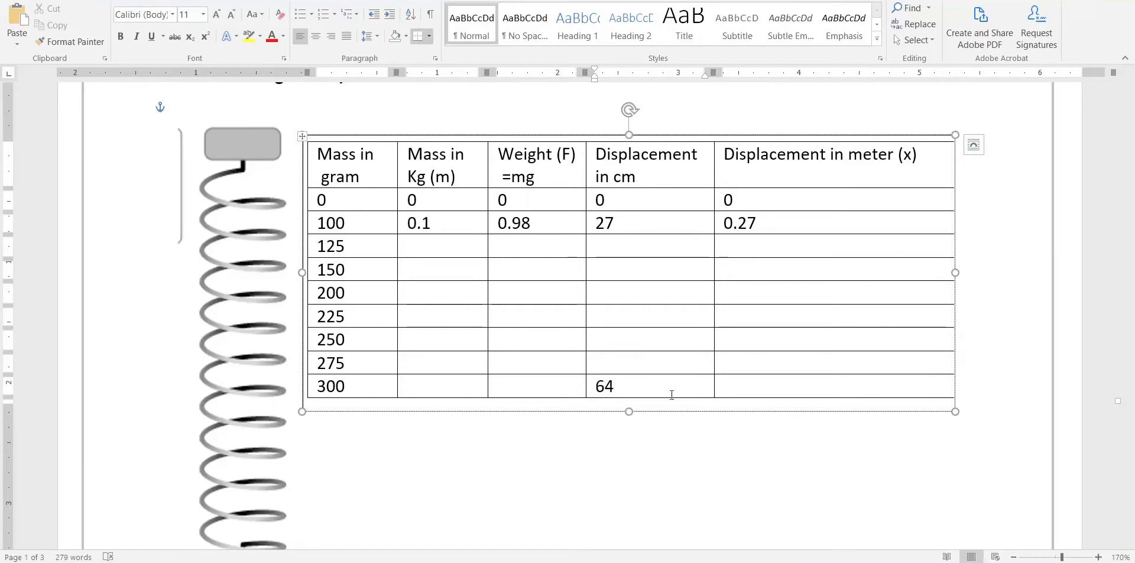
click(743, 393)
text(0.64)
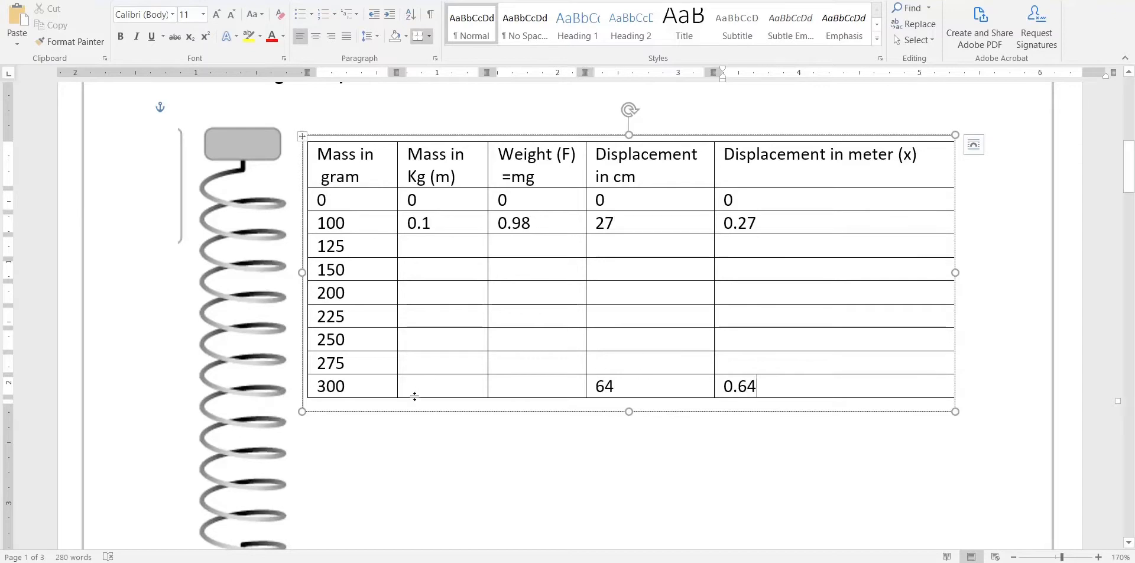
Complete the 300 g row with a mass of 0.3 kg and a weight of 2.94
click(435, 391)
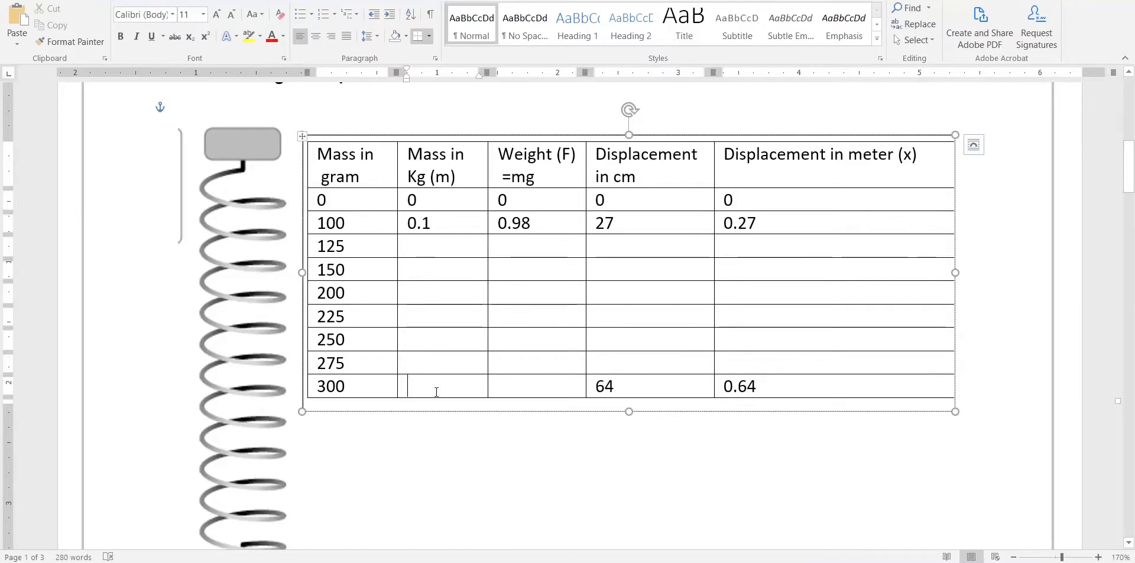
text(0.3)
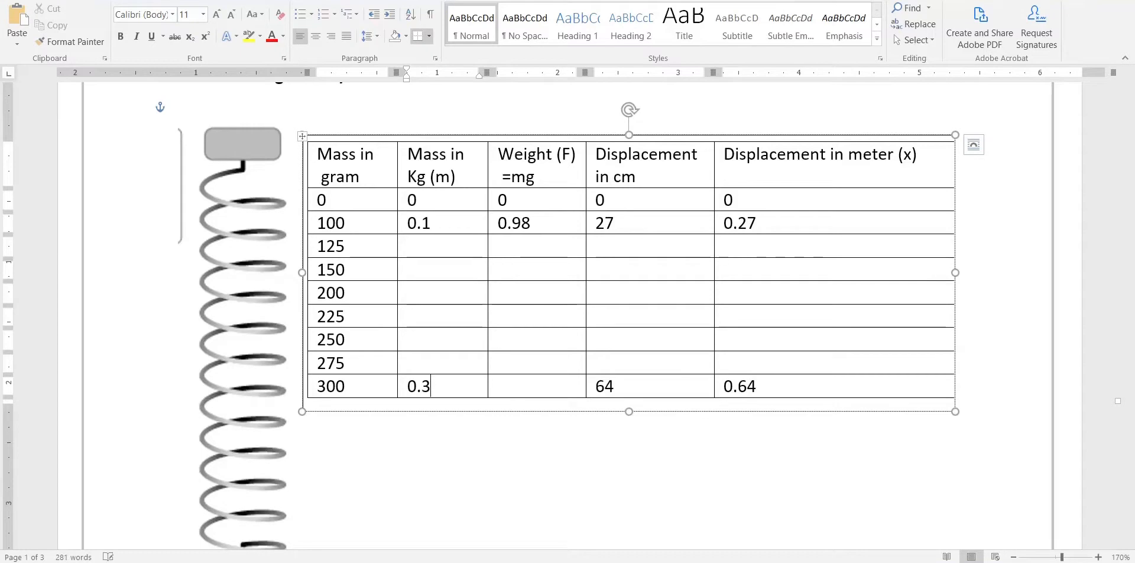
click(514, 381)
text(2.94)
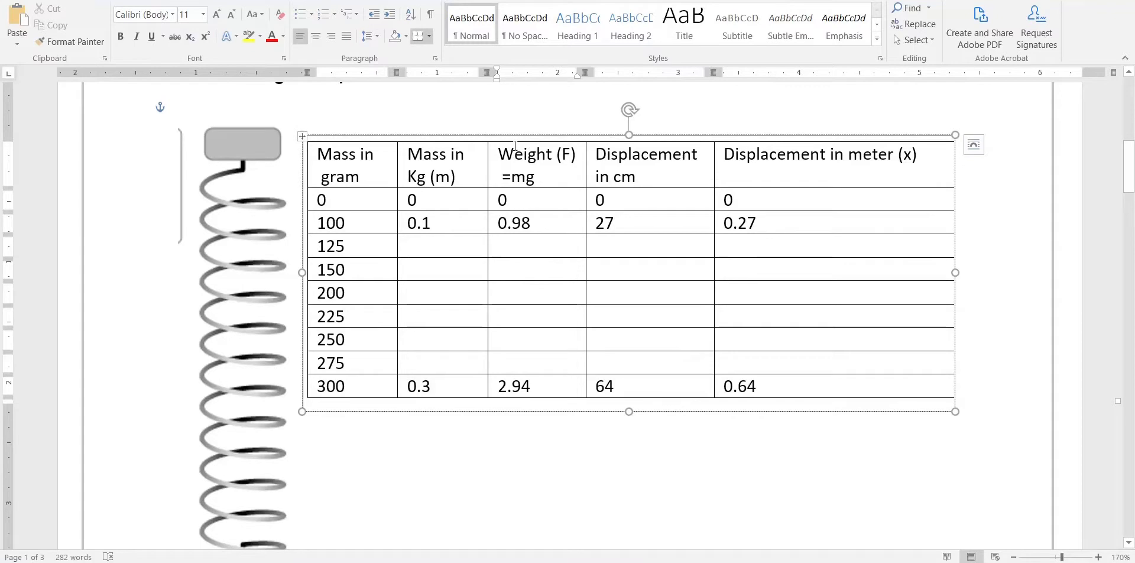
Review the weight and displacement-in-meter columns against the graph and slope instructions in Questions 3 and 4
drag(512, 147, 549, 387)
drag(733, 154, 807, 380)
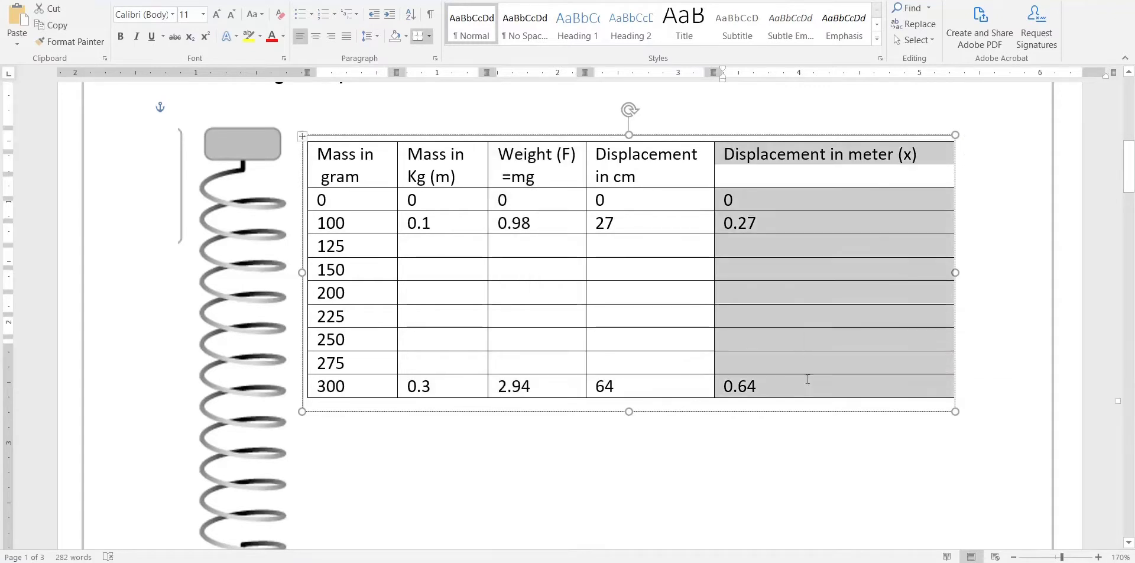
scroll(807, 380, down, 12)
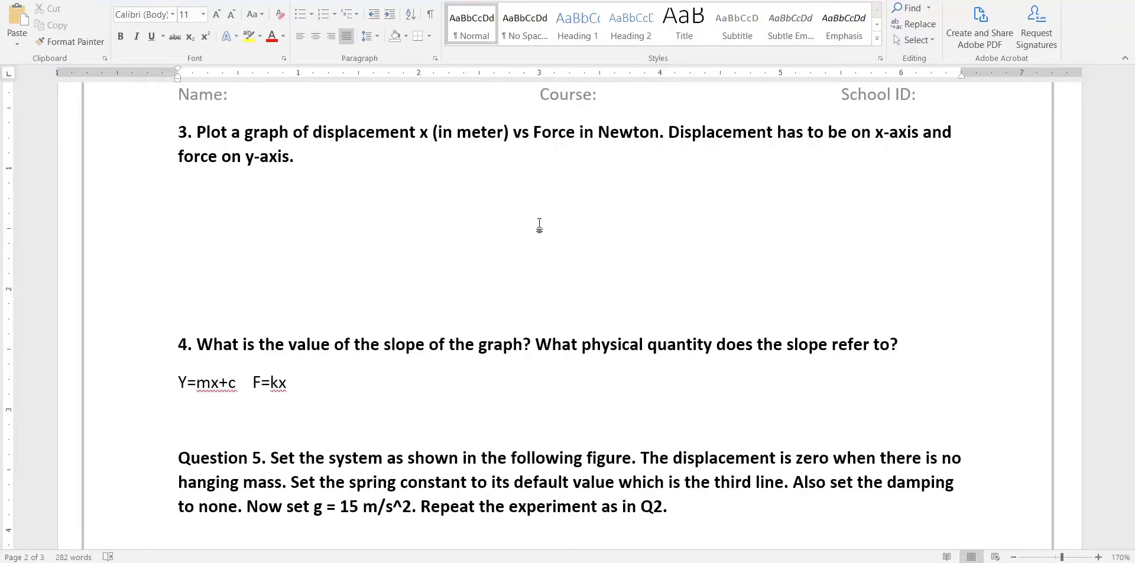
scroll(534, 216, down, 1)
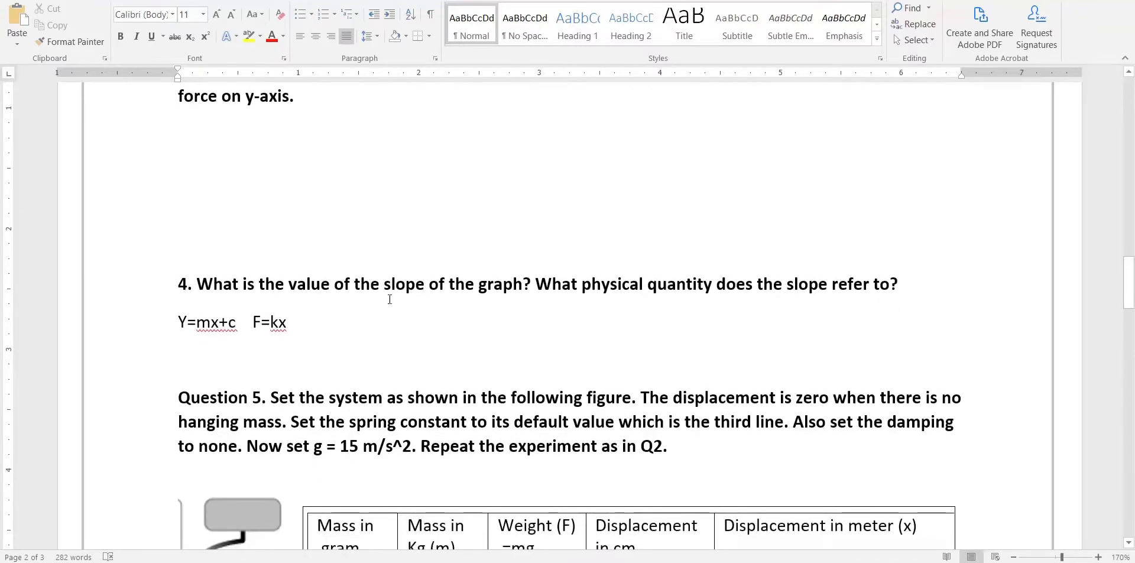
scroll(328, 249, up, 1)
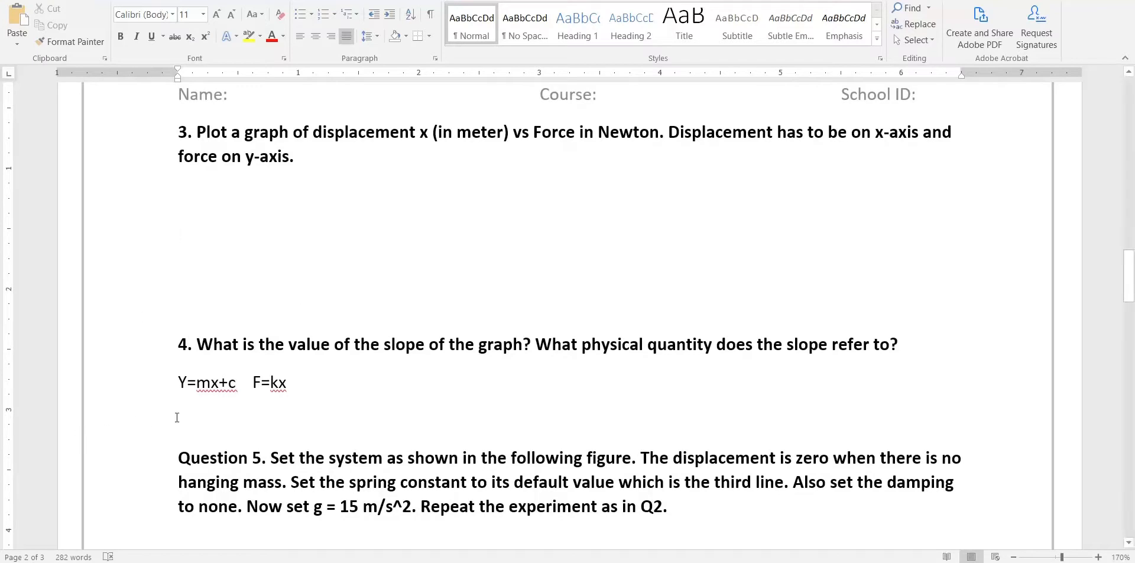
Compare the terms of Y=mx+c with those of F=kx under Question 4 to identify what the slope represents
drag(241, 383, 159, 388)
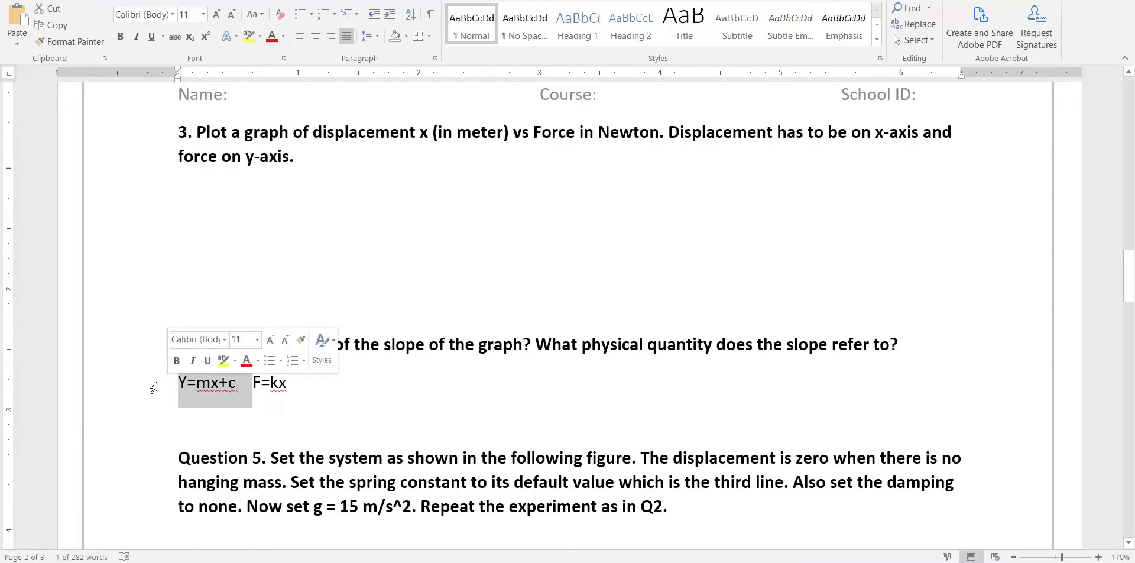
click(188, 384)
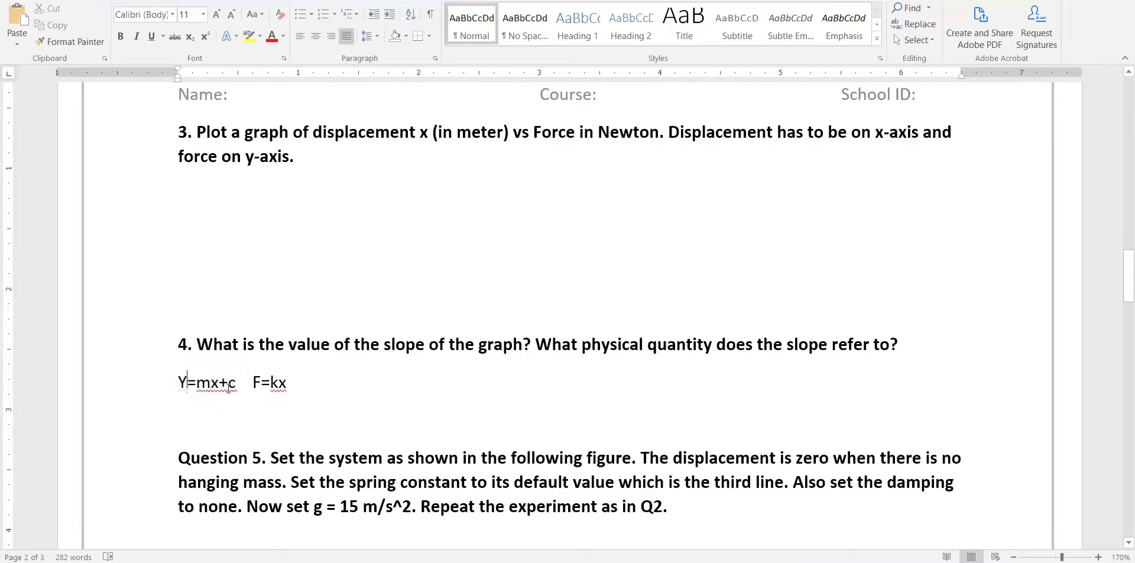
click(212, 384)
drag(211, 381, 197, 381)
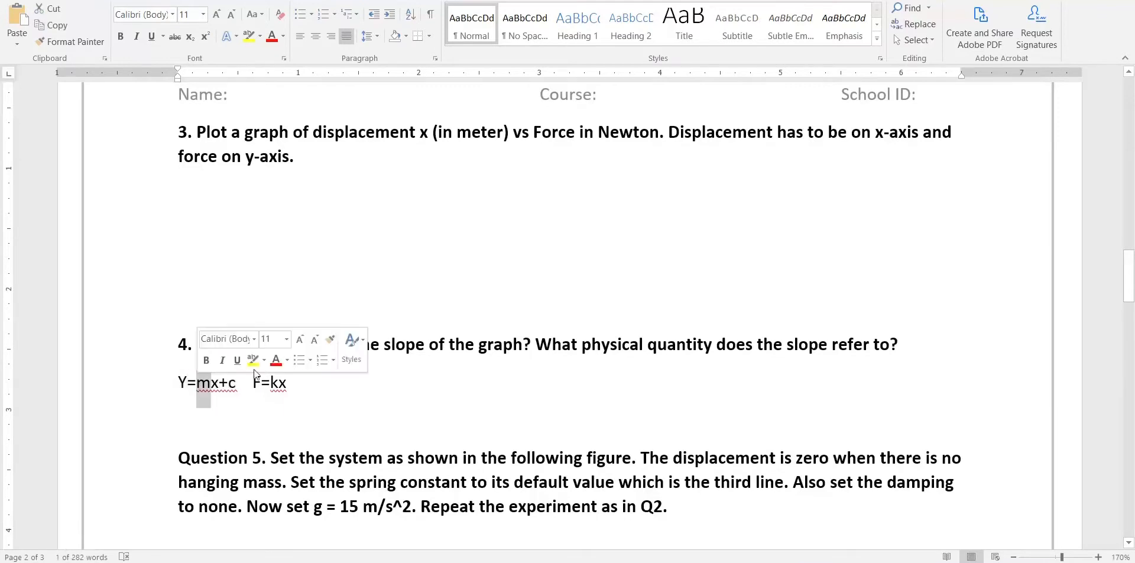
click(309, 399)
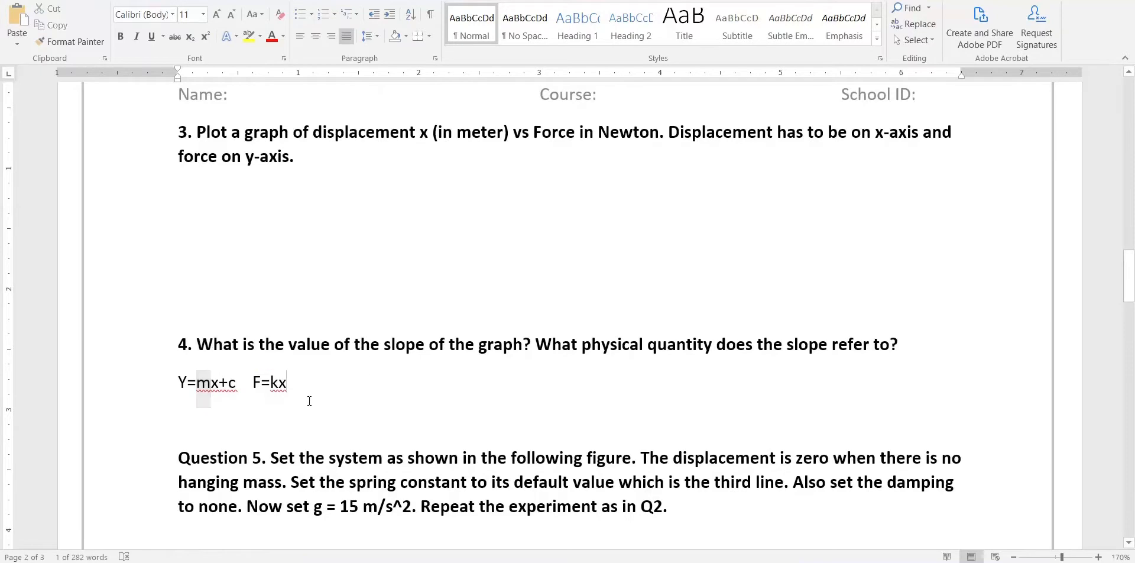
drag(250, 382, 299, 384)
click(251, 388)
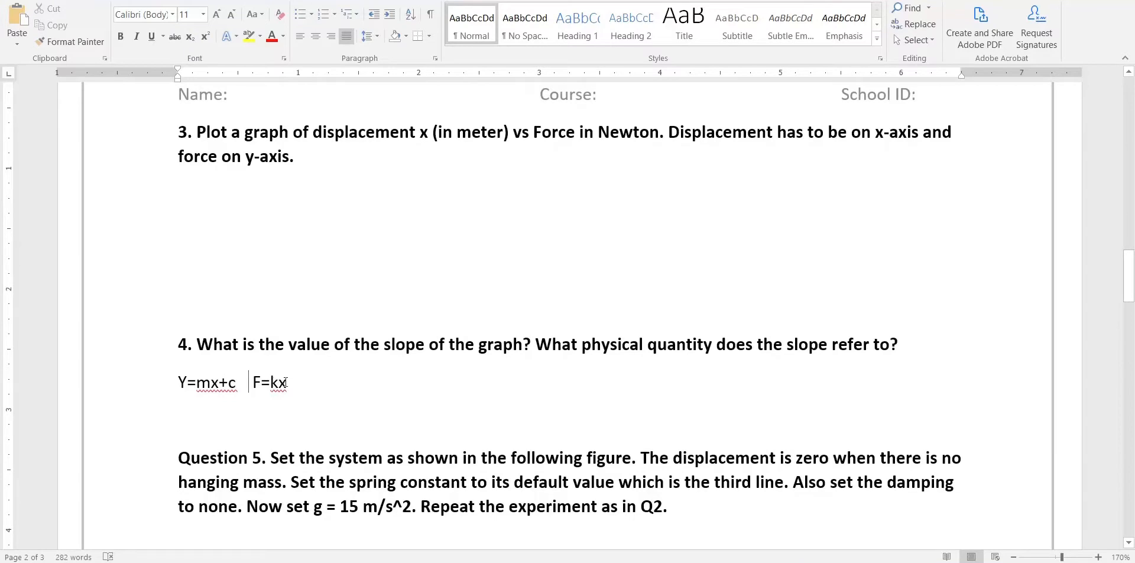
drag(286, 382, 280, 386)
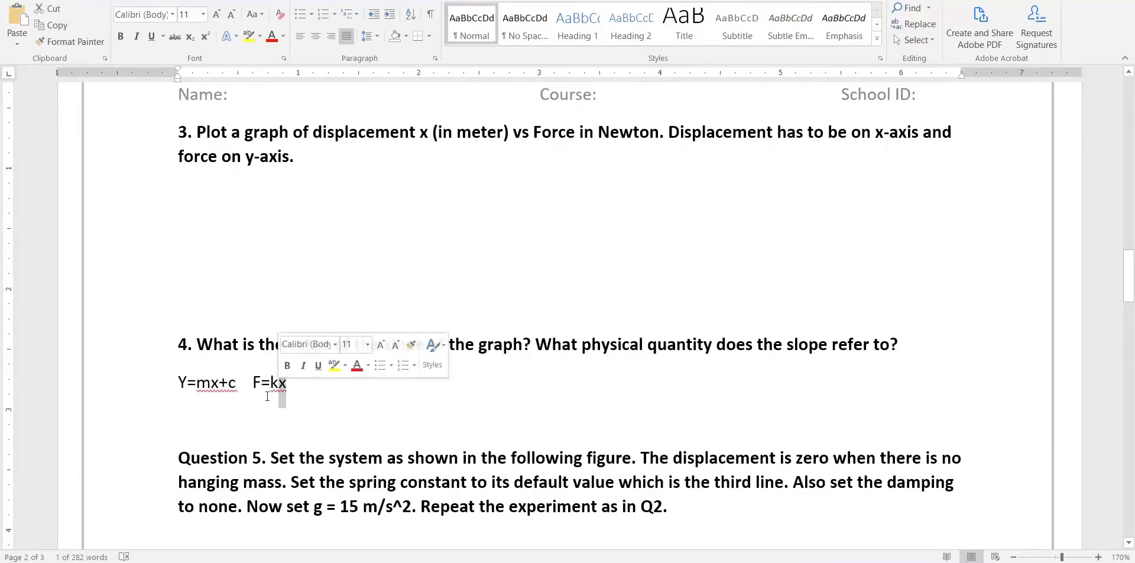
drag(271, 387, 277, 391)
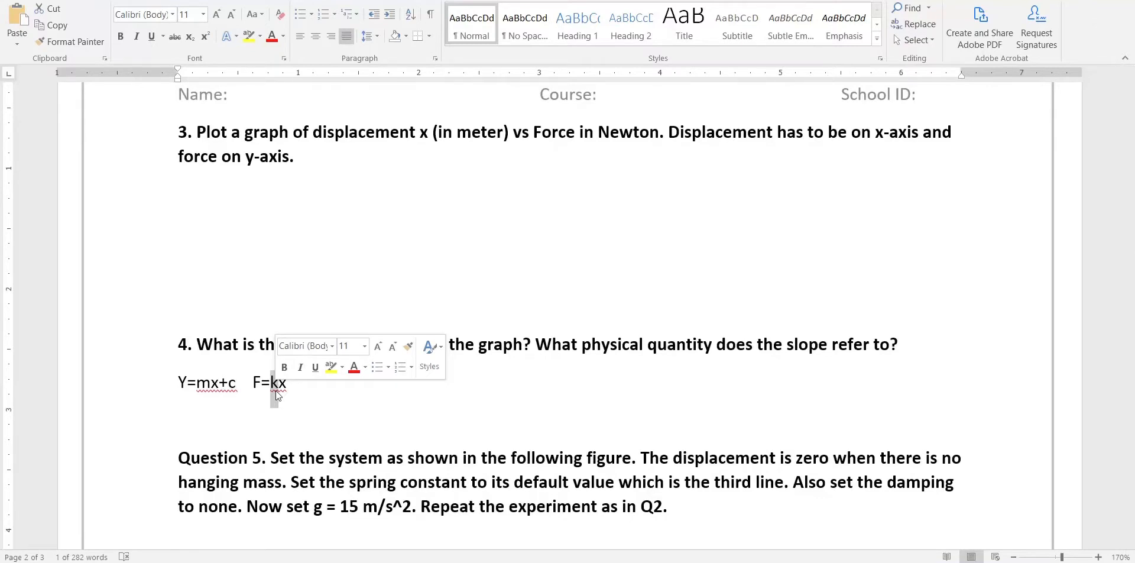
Read the Question 5 setup instructions, focusing on the default spring constant and g = 15 m/s^2
scroll(532, 290, down, 3)
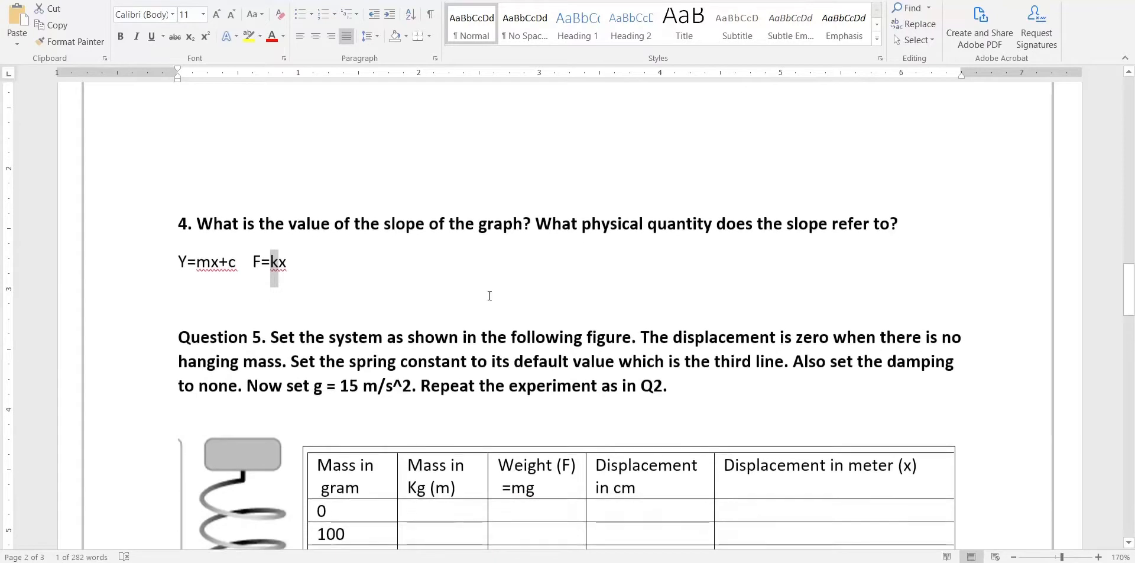
scroll(490, 295, down, 3)
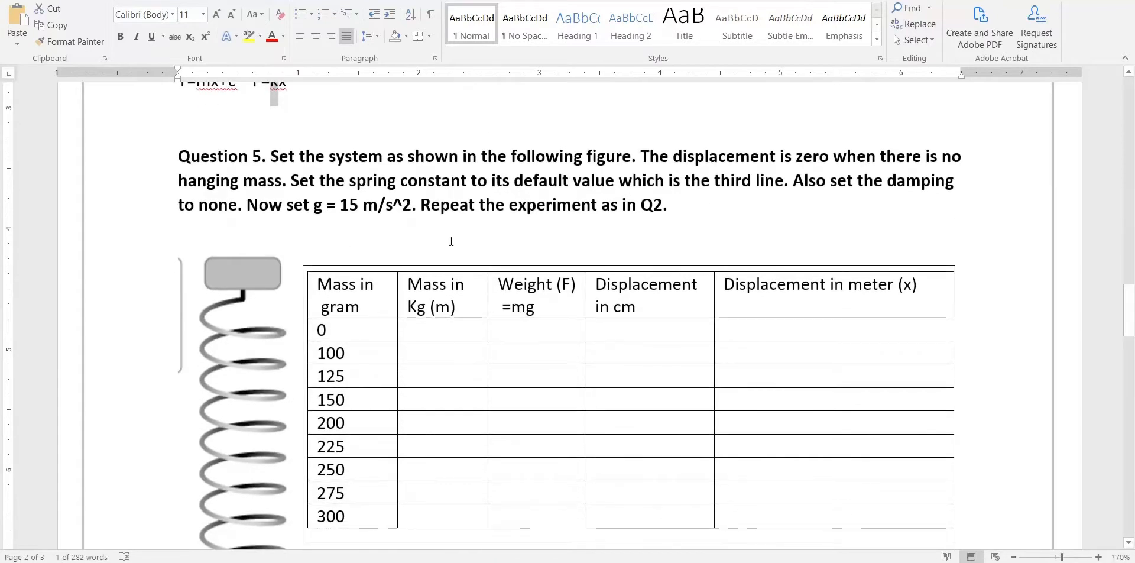
scroll(505, 316, down, 2)
scroll(490, 325, up, 2)
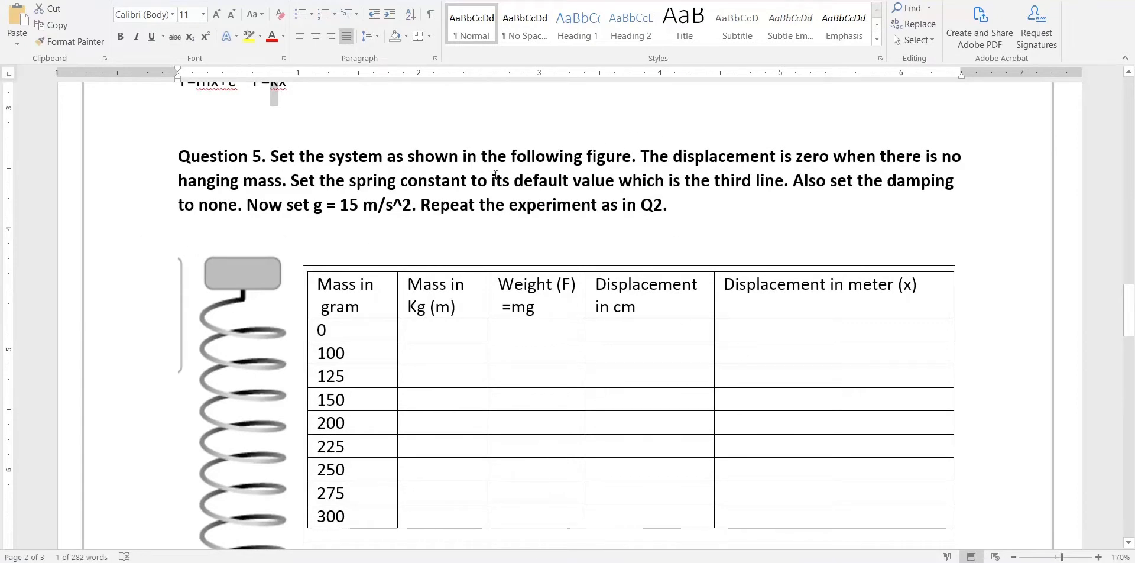
drag(400, 180, 783, 183)
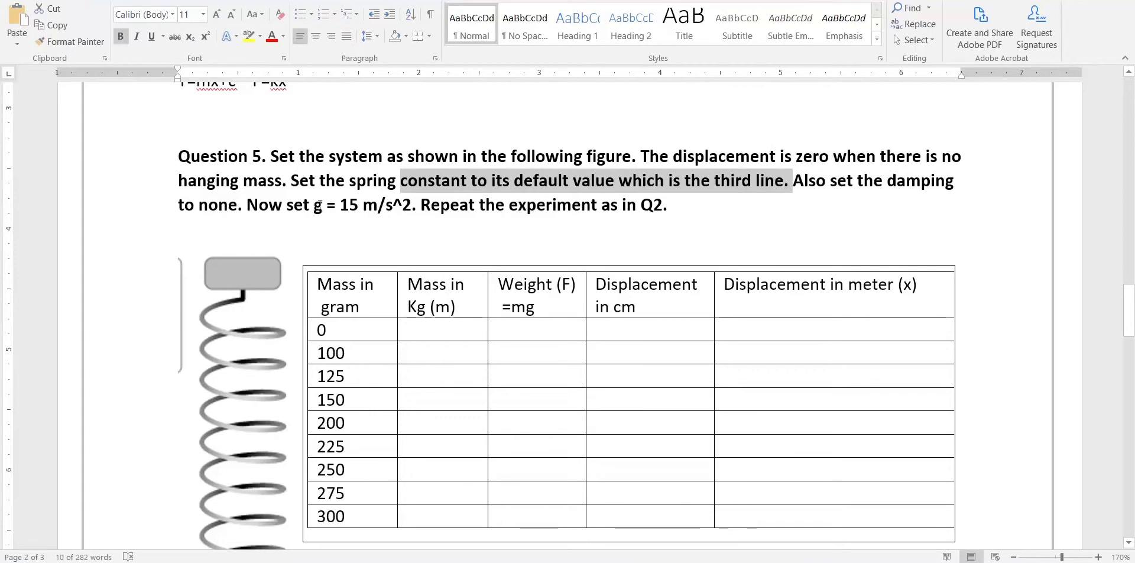
drag(311, 204, 412, 205)
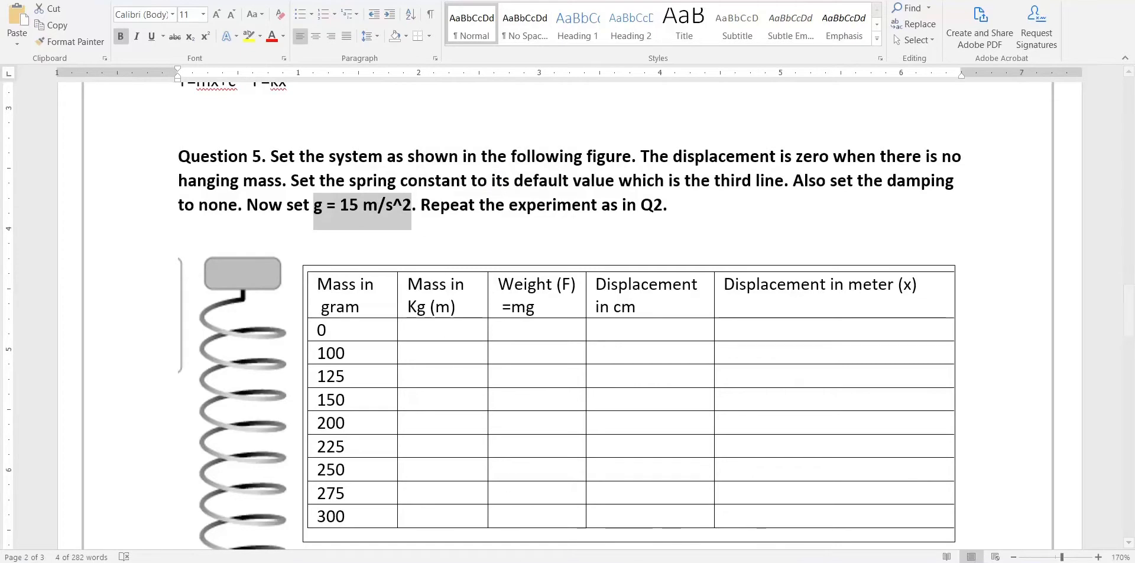
Switch to the PhET simulation and set gravity to 15.0 m/s² and the hanging mass to 157 g
mouse_move(528, 562)
click(528, 514)
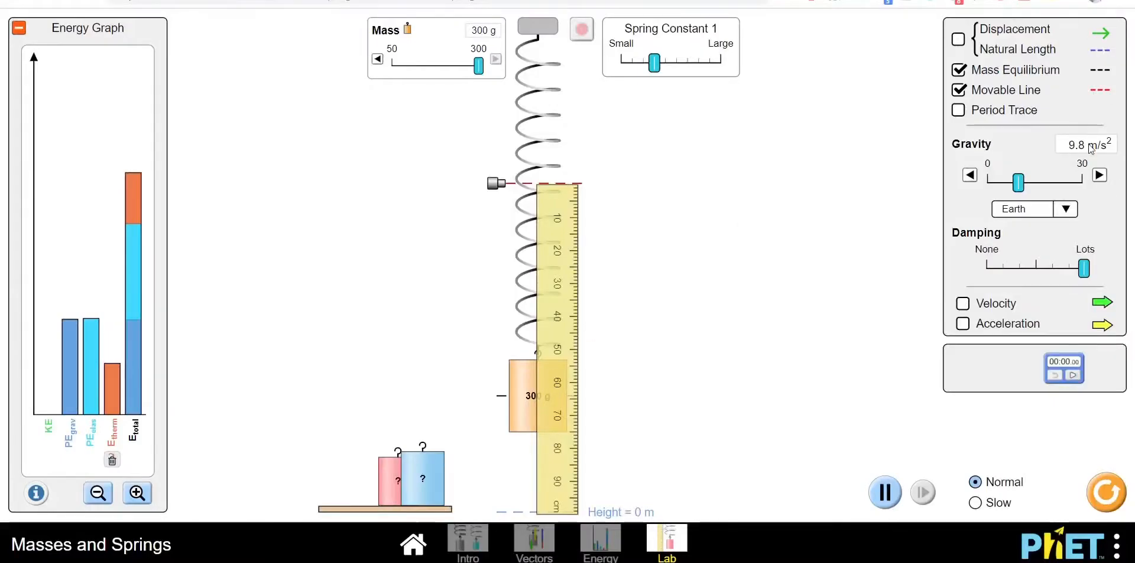
mouse_move(1018, 183)
mouse_down()
mouse_move(1076, 186)
mouse_move(1040, 187)
mouse_up()
click(969, 177)
click(969, 177)
click(969, 177)
click(969, 177)
click(969, 177)
click(969, 177)
click(969, 178)
click(969, 178)
click(969, 177)
click(969, 177)
click(969, 178)
click(969, 177)
click(969, 177)
click(969, 177)
click(969, 178)
click(969, 178)
click(969, 177)
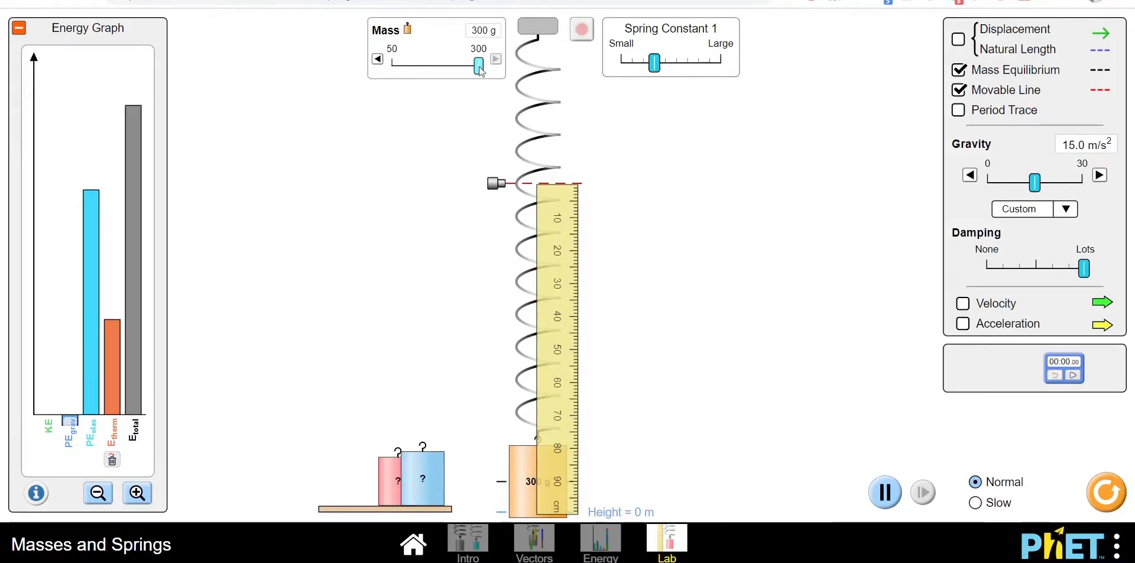
drag(479, 66, 429, 86)
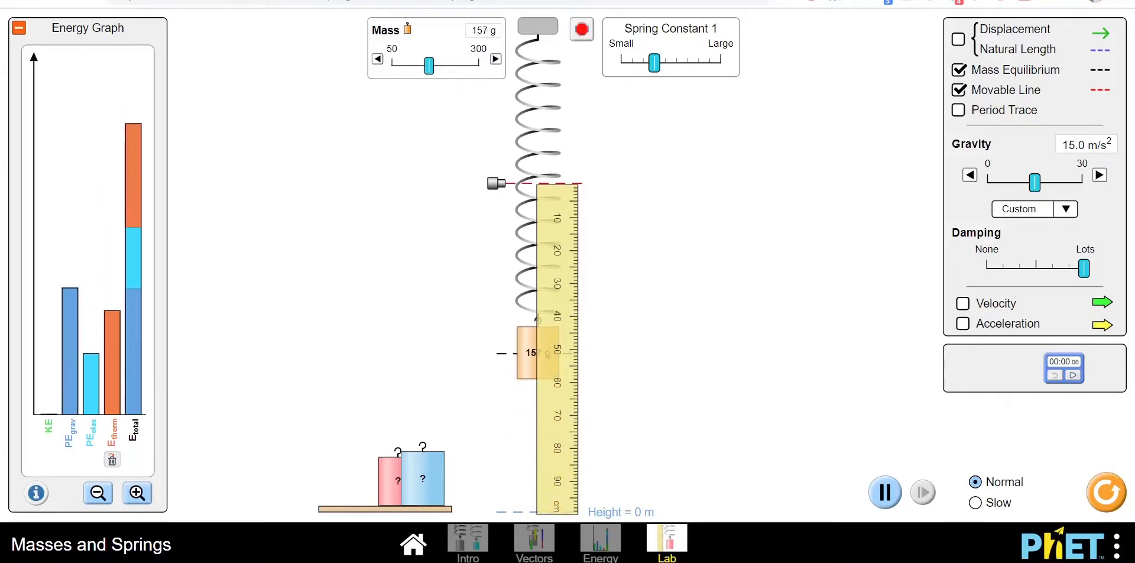
Return to the Word worksheet and read Questions 6 and 7 about the graph, slope and spring constant for g = 15 m/s^2
click(640, 559)
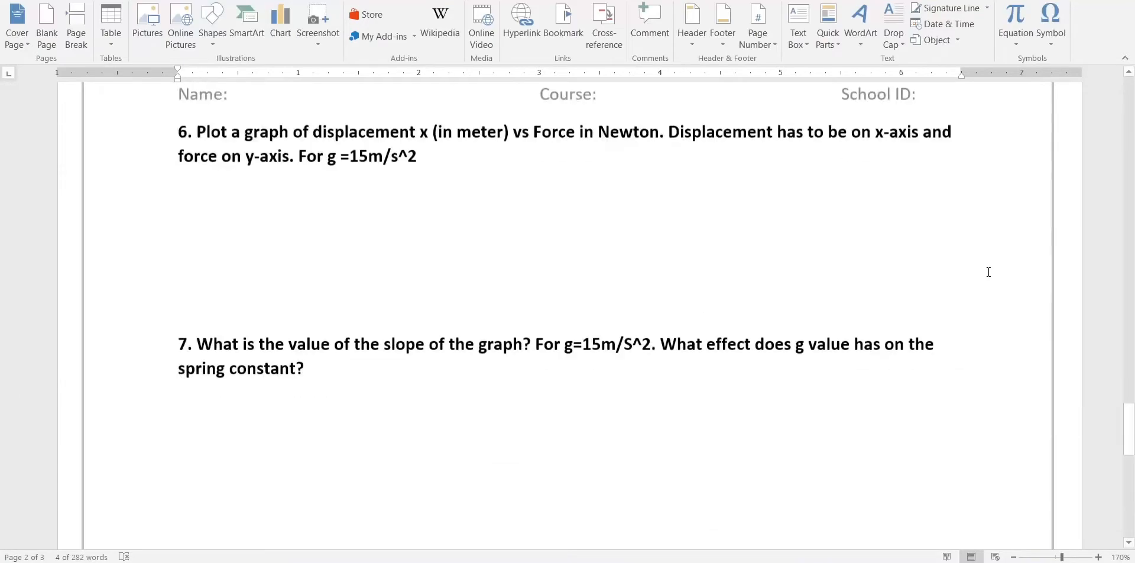
scroll(988, 272, down, 1)
scroll(989, 273, up, 5)
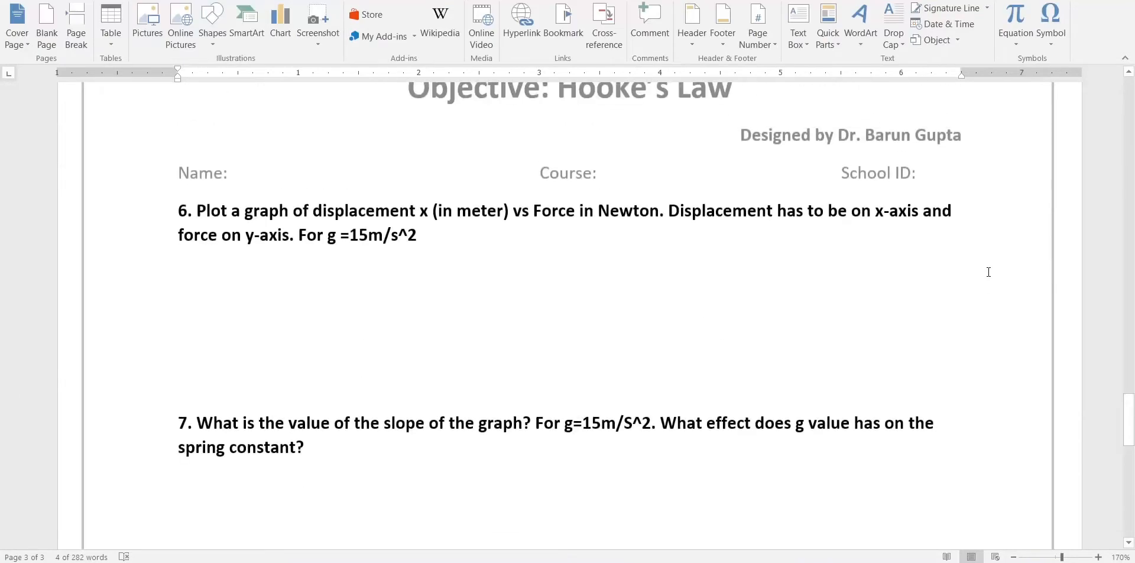
scroll(988, 276, up, 4)
scroll(864, 256, down, 5)
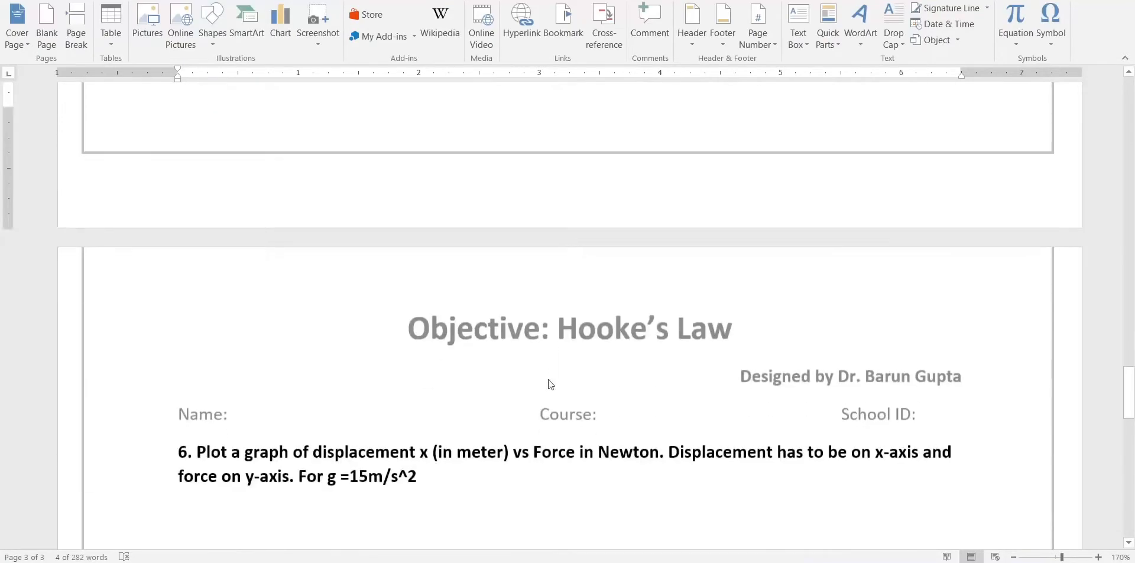
scroll(712, 401, down, 4)
scroll(709, 390, up, 7)
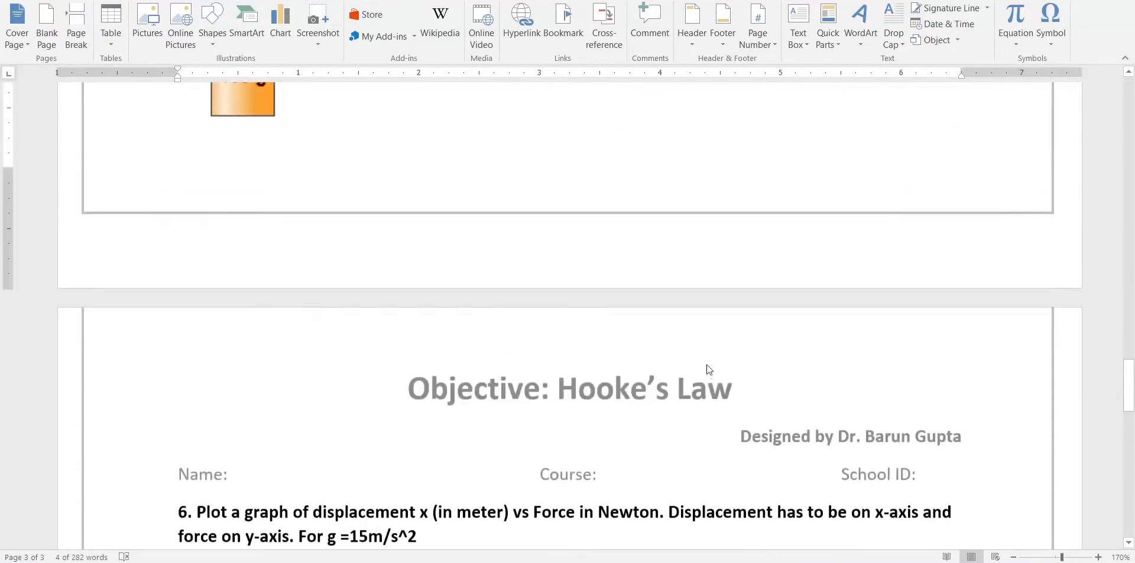
scroll(707, 359, up, 4)
scroll(725, 352, down, 8)
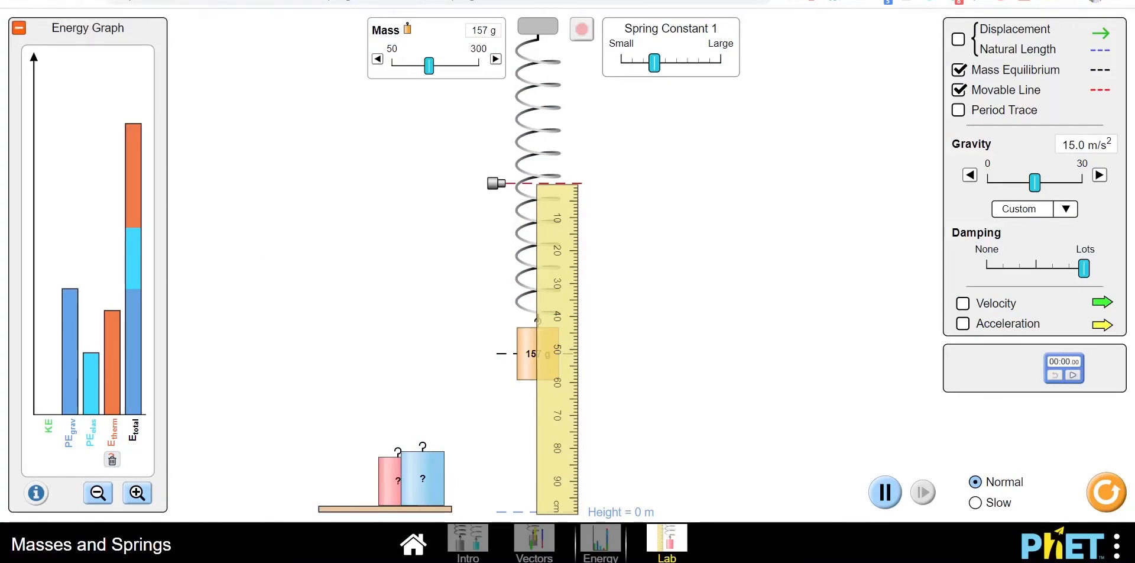
click(674, 559)
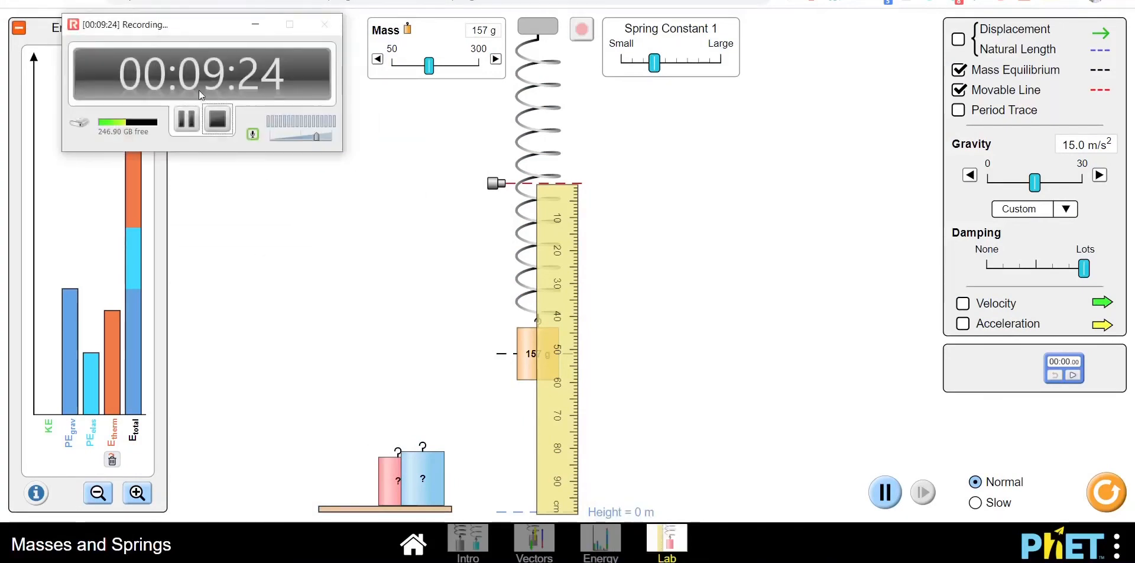